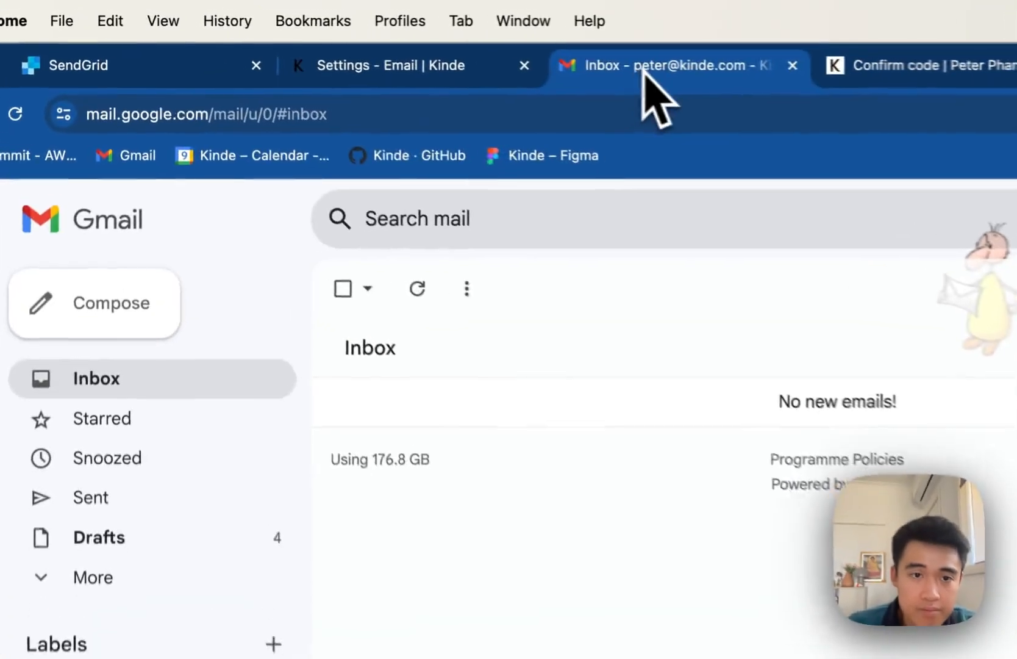
- Open the Gmail 'Email verification code' message, copy its code, and go to the code-entry page
{"action": "left_click", "coordinate": [296, 178]}
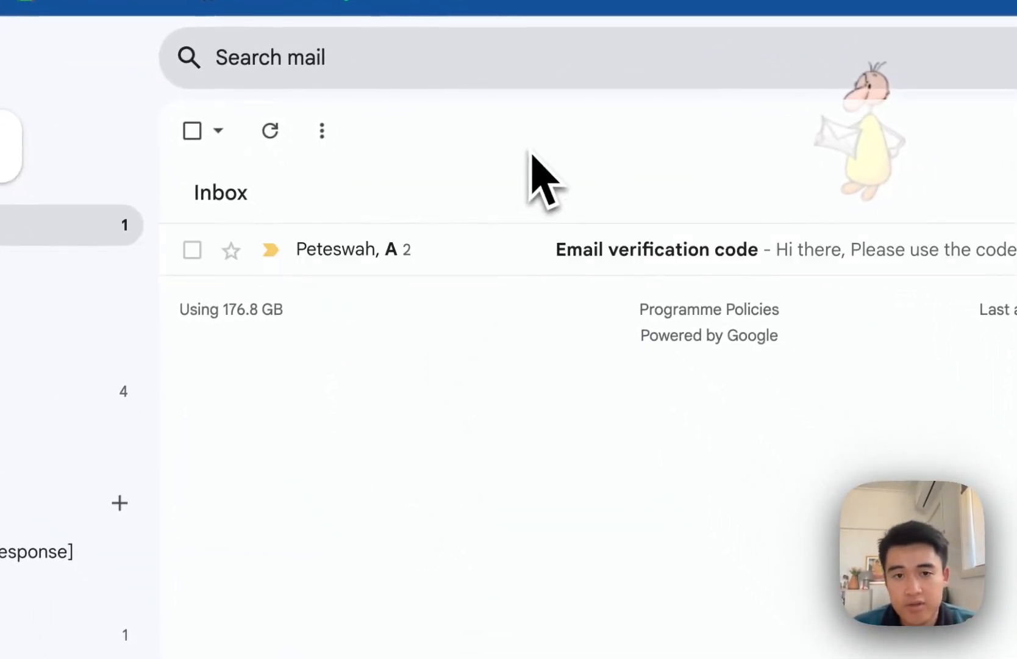
{"action": "left_click", "coordinate": [599, 252]}
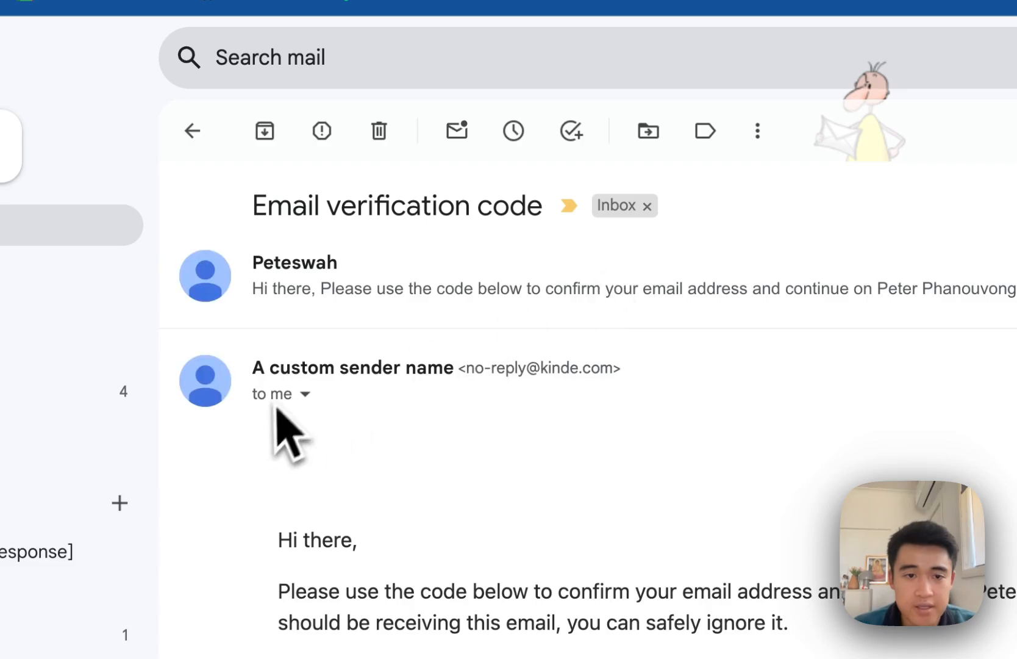
{"action": "left_click_drag", "start_coordinate": [255, 368], "coordinate": [435, 368]}
{"action": "left_click", "coordinate": [808, 396]}
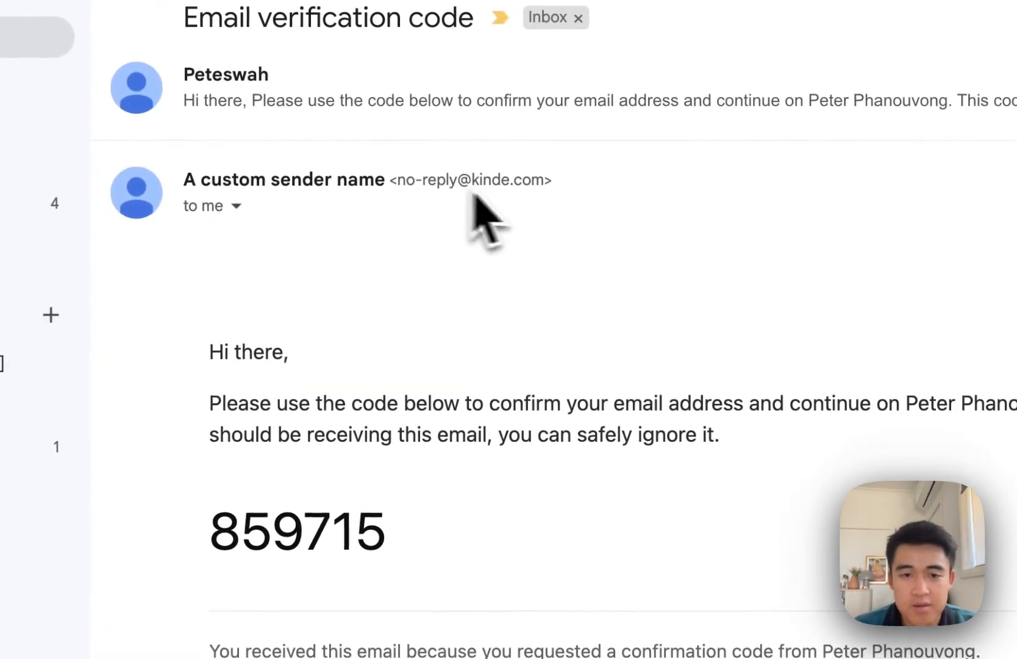
{"action": "double_click", "coordinate": [289, 540]}
{"action": "key", "text": "super+c"}
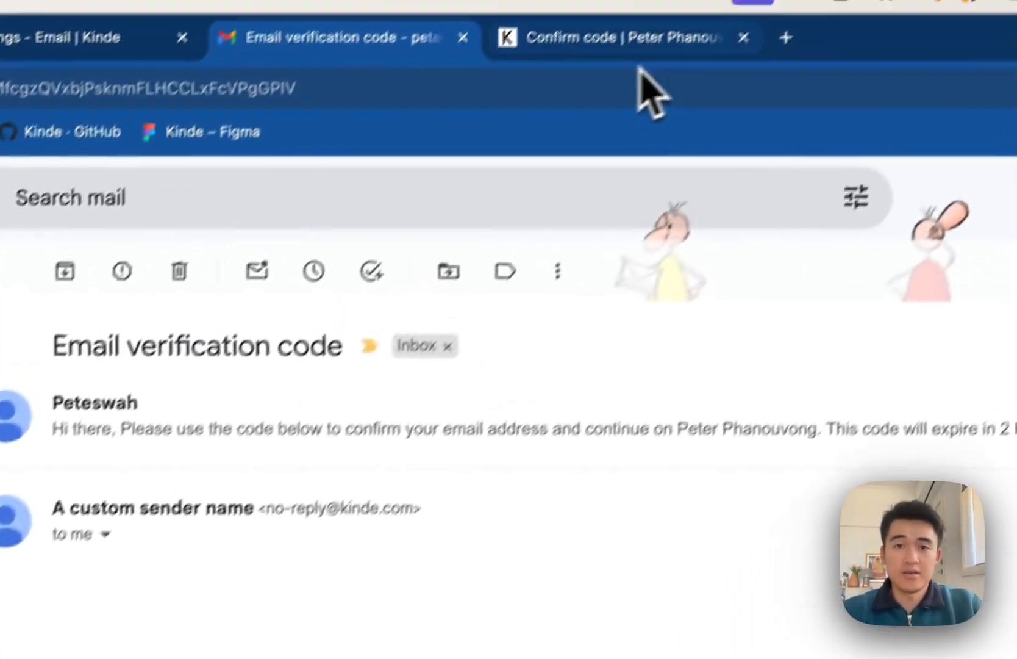
{"action": "left_click", "coordinate": [641, 43]}
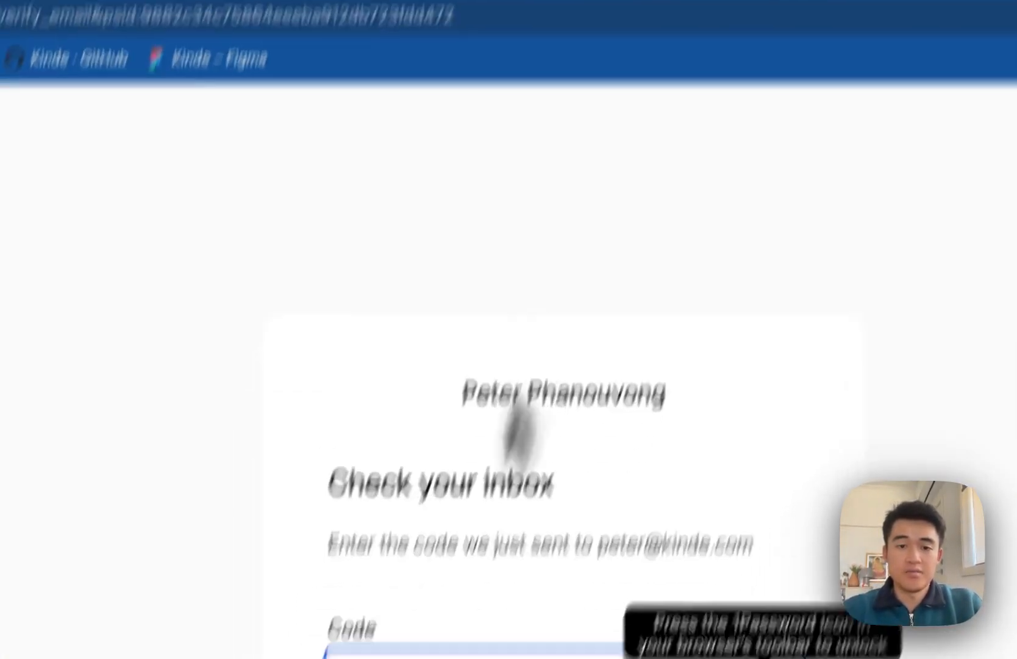
- Paste the emailed code, continue into the chosen business, and return to the verification email
{"action": "key", "text": "super+v"}
{"action": "left_click", "coordinate": [477, 568]}
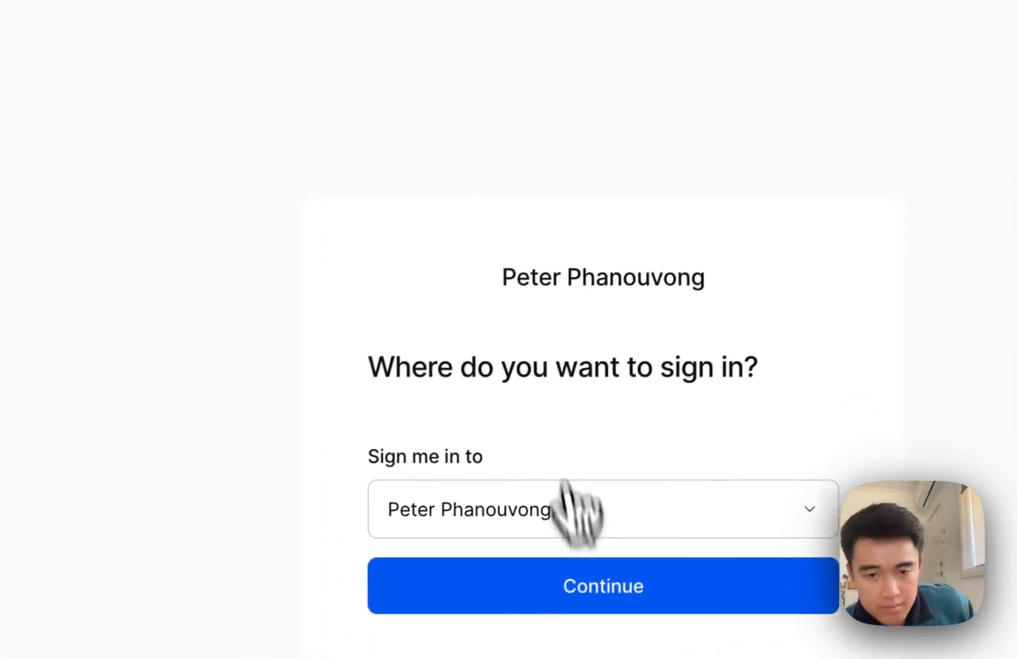
{"action": "left_click", "coordinate": [555, 580]}
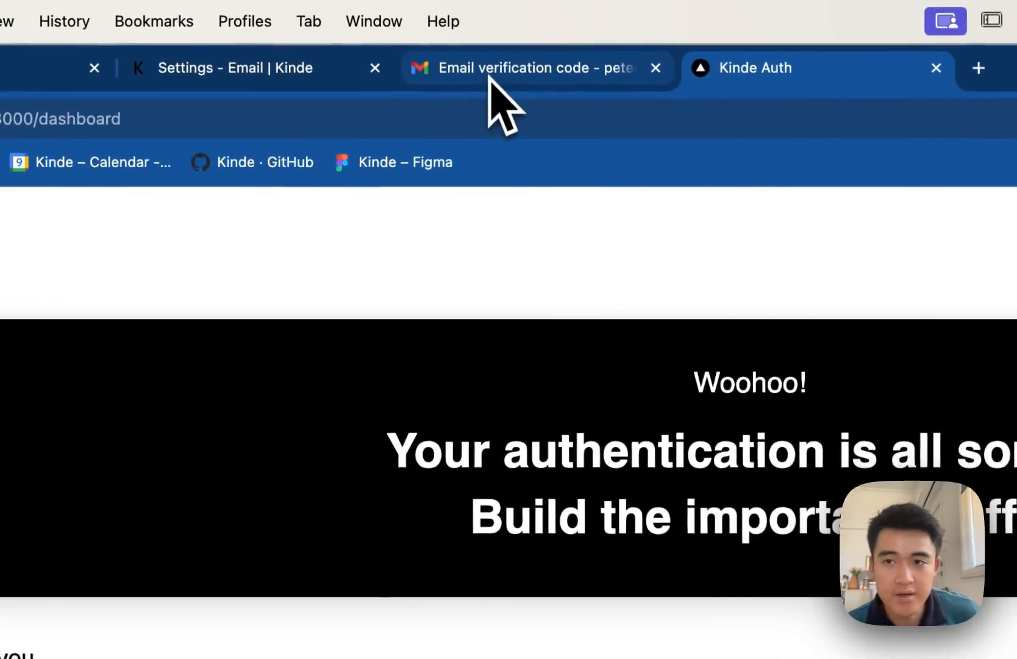
{"action": "left_click", "coordinate": [490, 77]}
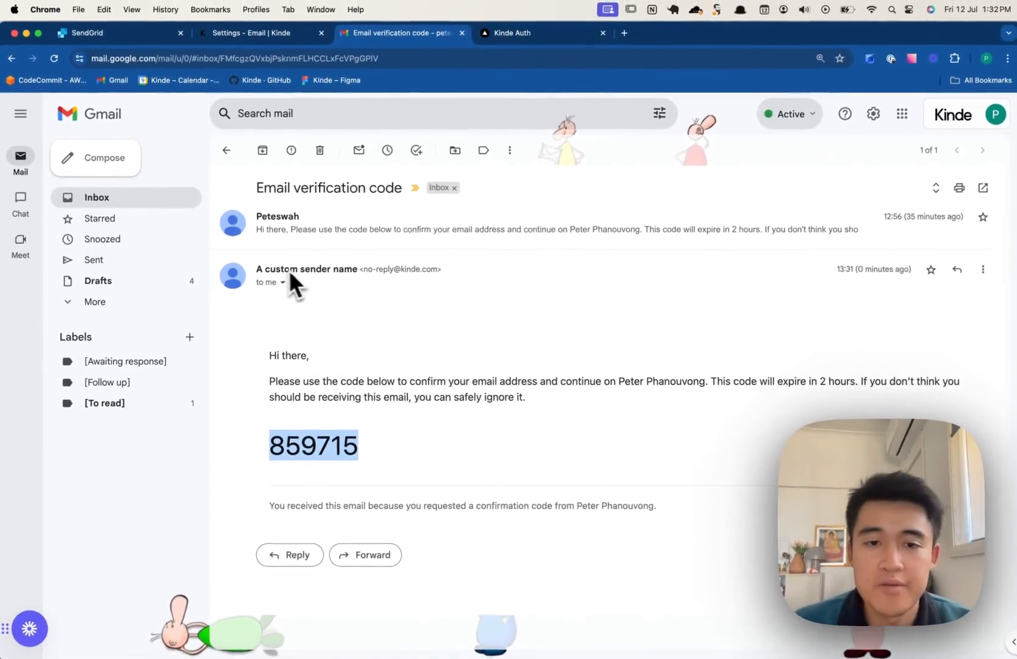
{"action": "left_click_drag", "start_coordinate": [361, 272], "coordinate": [406, 272]}
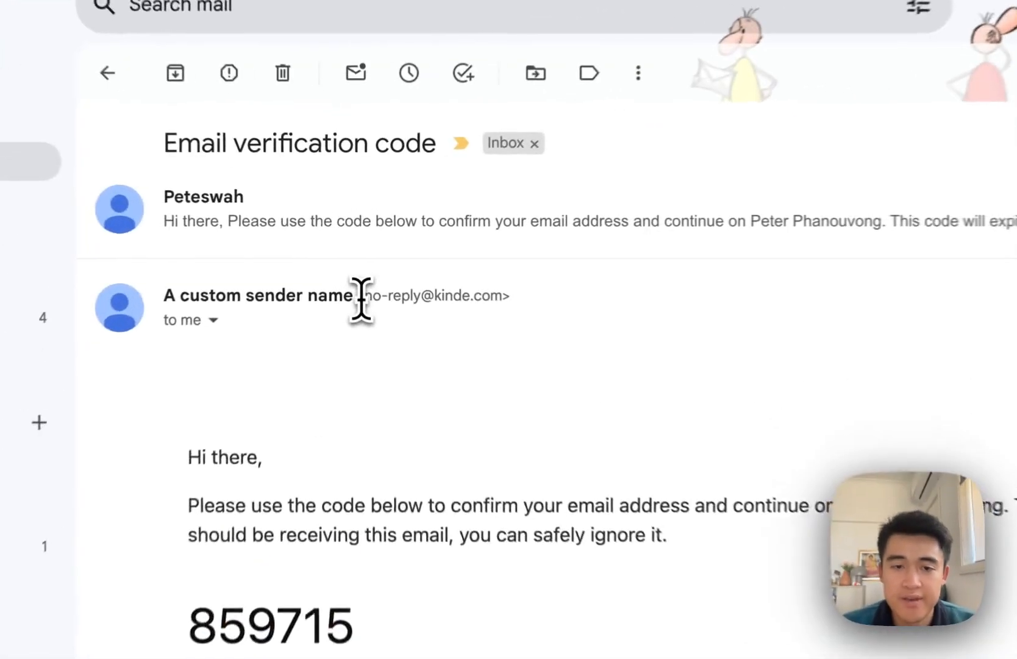
{"action": "left_click", "coordinate": [650, 314]}
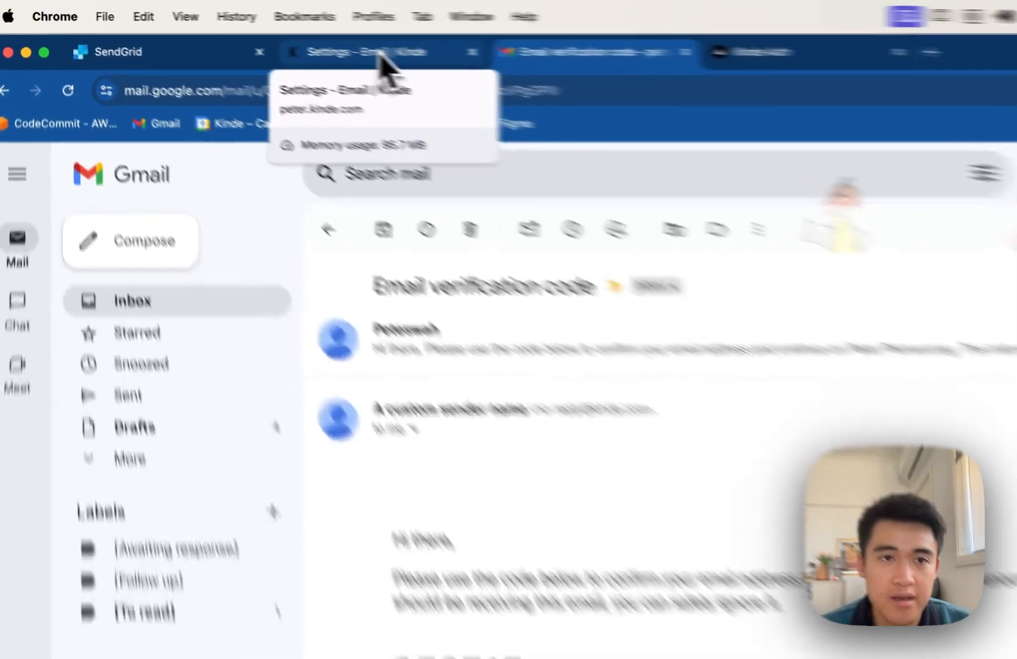
{"action": "left_click", "coordinate": [259, 33]}
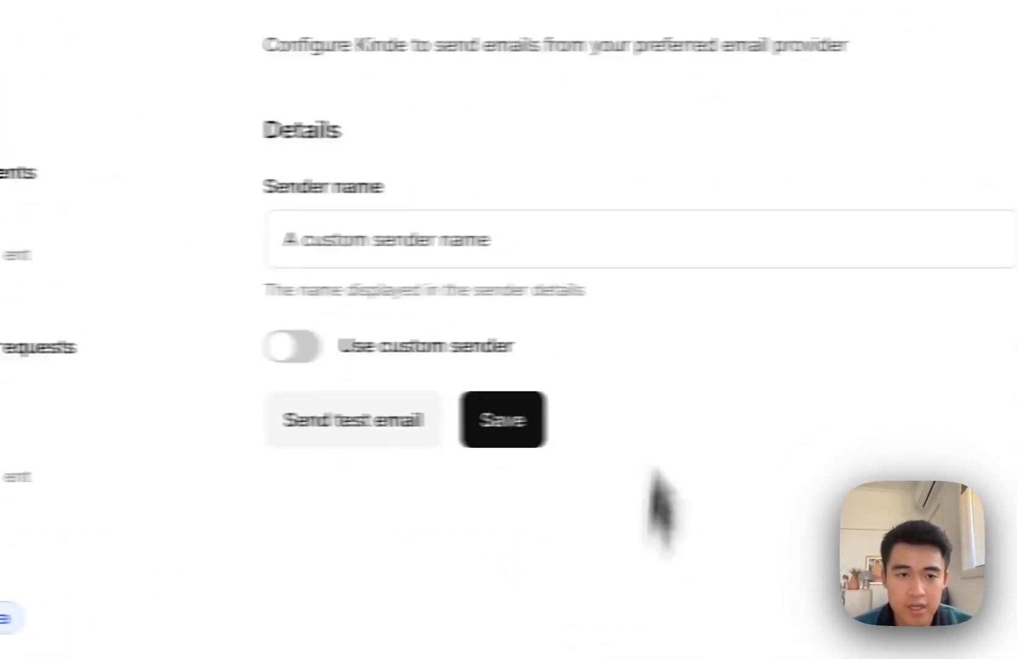
- Navigate from the Kinde home to Settings > Email
{"action": "left_click", "coordinate": [90, 108]}
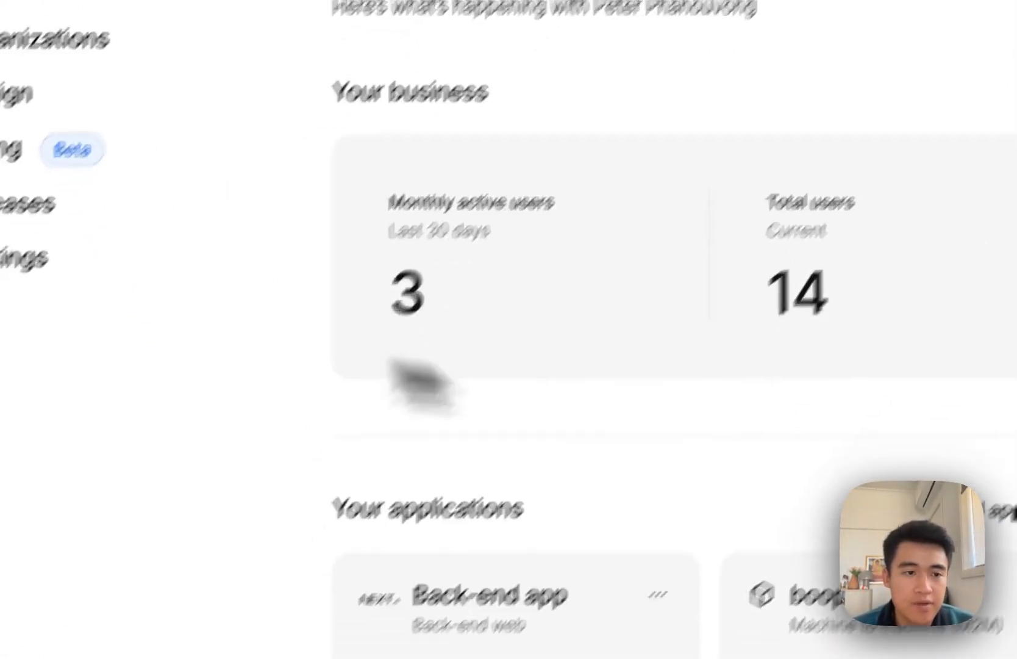
{"action": "left_click", "coordinate": [18, 257]}
{"action": "scroll", "coordinate": [100, 631], "scroll_direction": "down", "scroll_amount": 6}
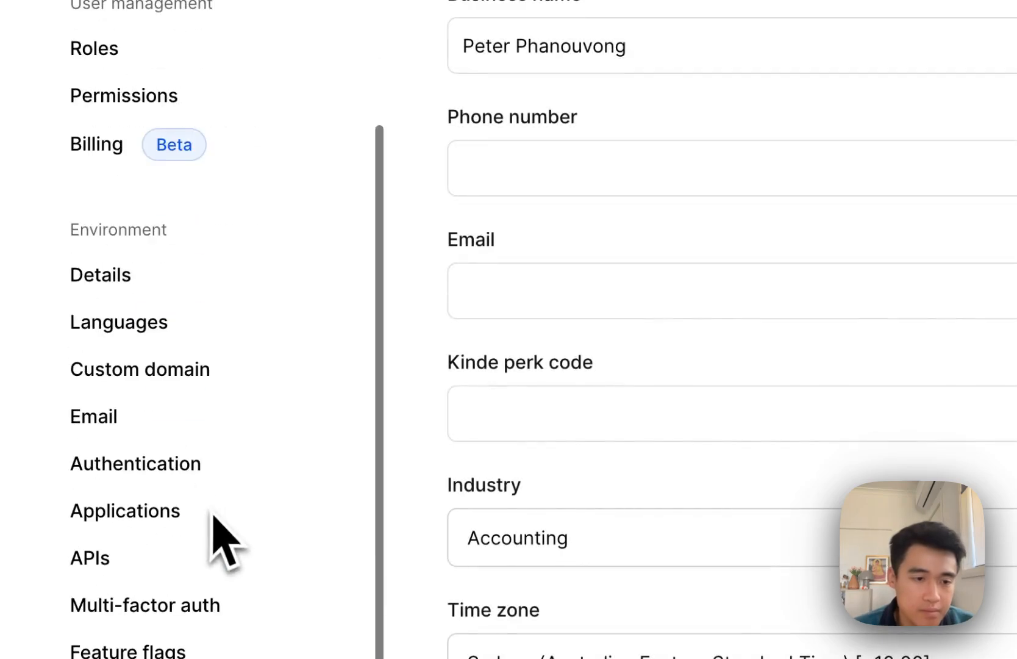
{"action": "left_click", "coordinate": [92, 416]}
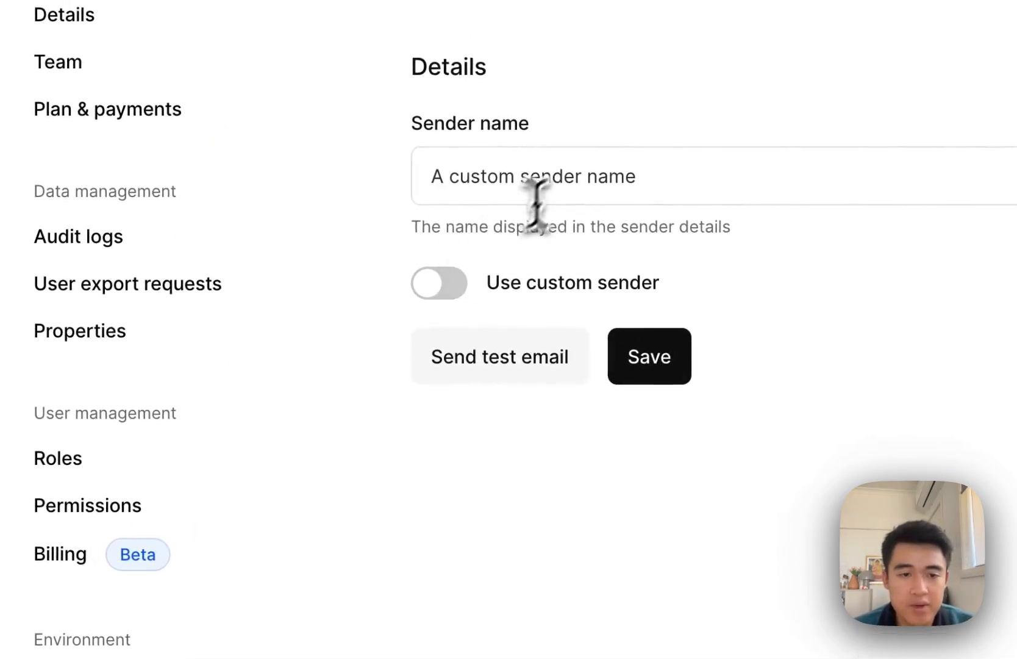
- Rename the sender to 'Business name' and enable 'Use custom sender' to reveal the SMTP fields
{"action": "triple_click", "coordinate": [562, 166]}
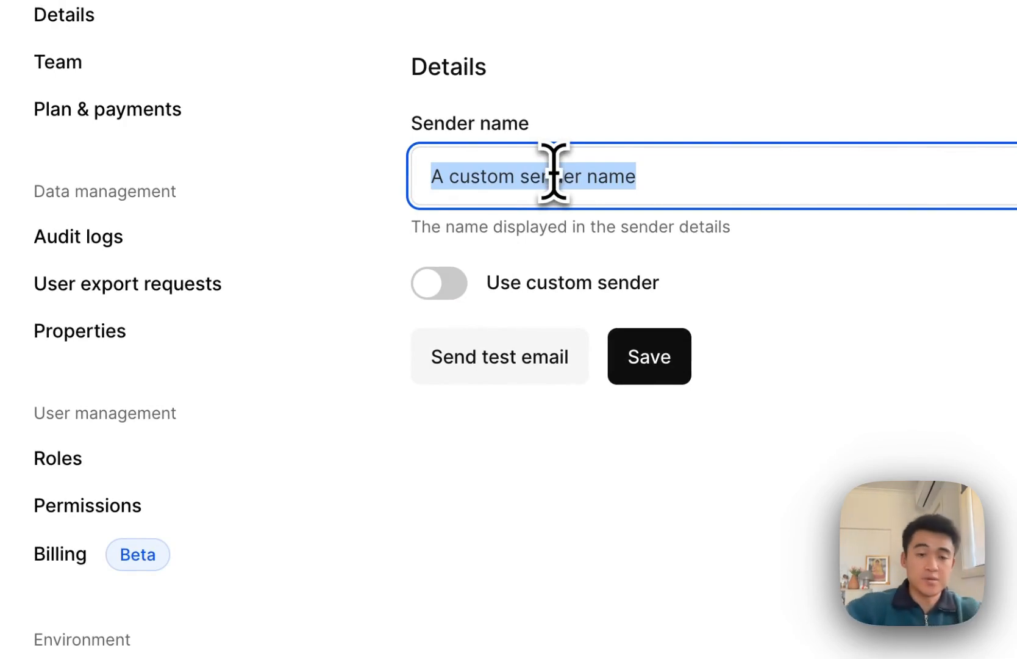
{"action": "type", "text": "Business"}
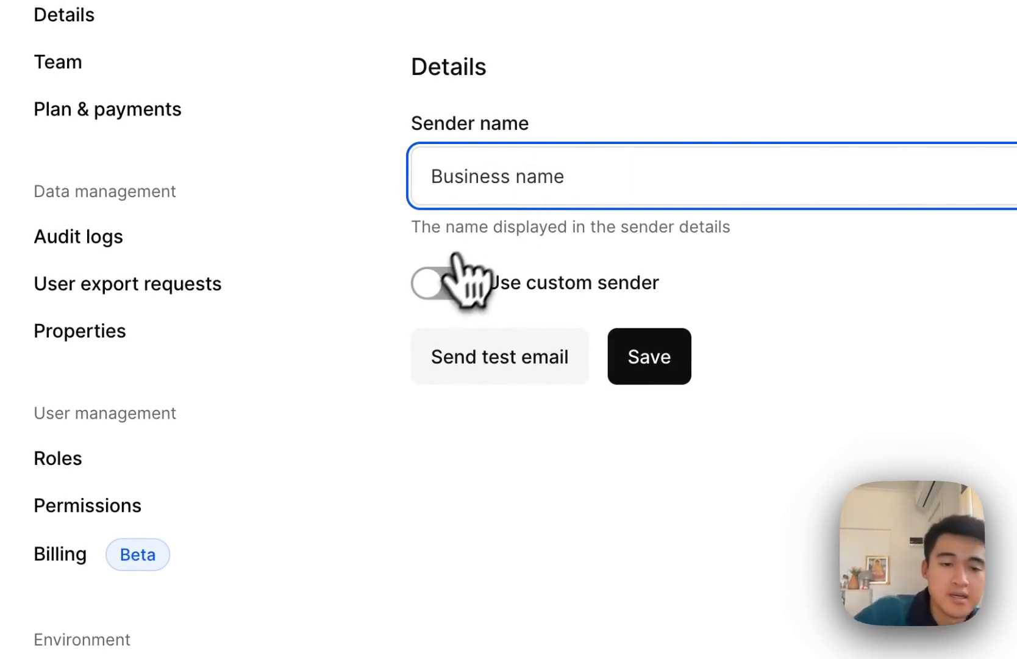
{"action": "left_click", "coordinate": [440, 291]}
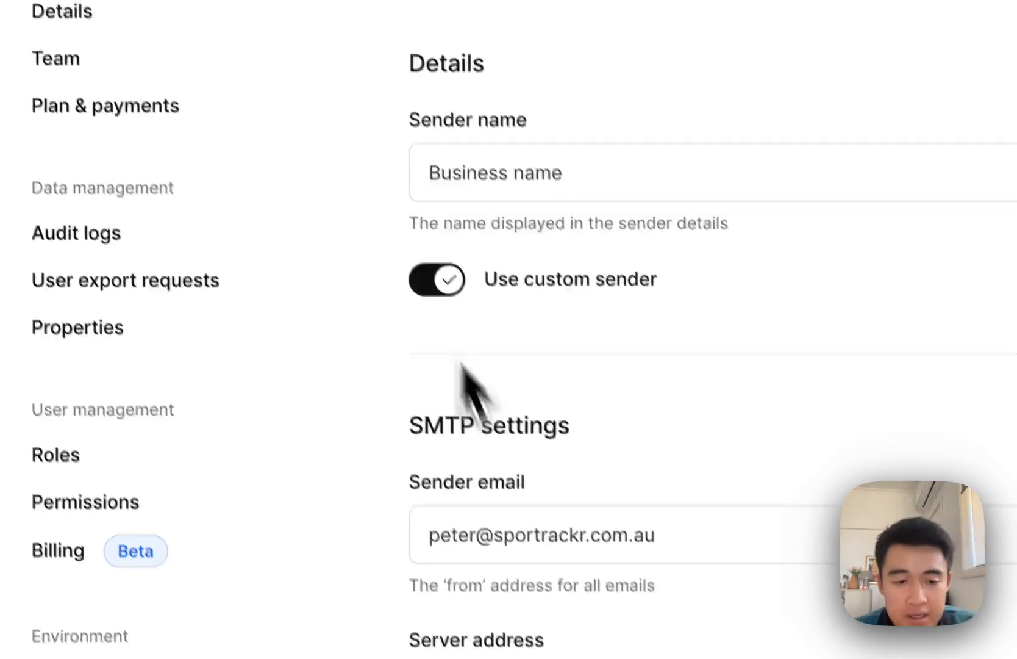
{"action": "scroll", "coordinate": [467, 379], "scroll_direction": "down", "scroll_amount": 5}
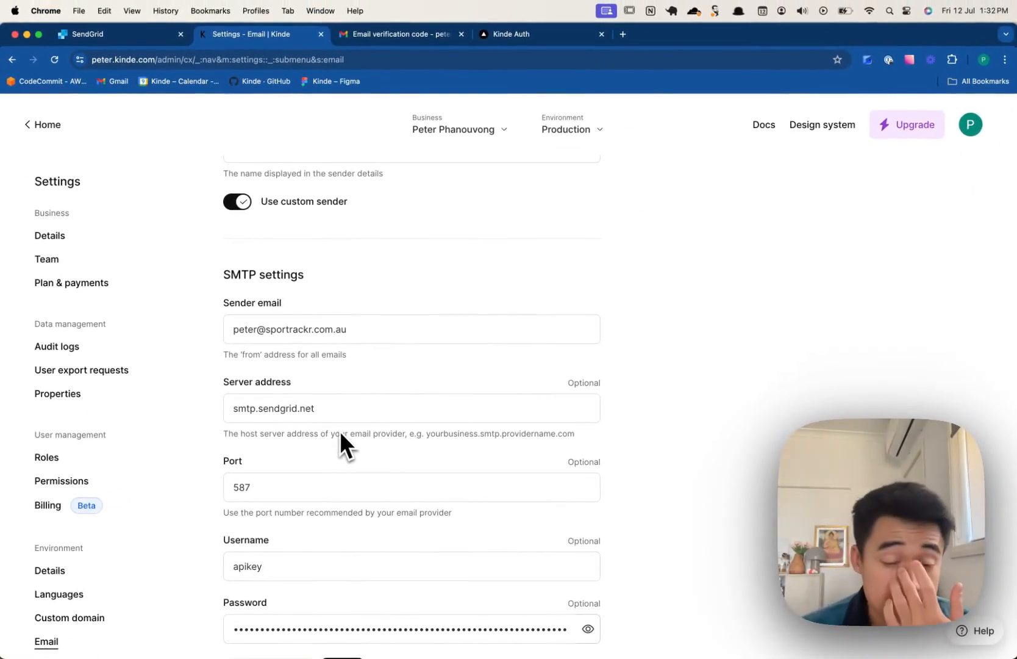
{"action": "scroll", "coordinate": [339, 430], "scroll_direction": "down", "scroll_amount": 2}
{"action": "triple_click", "coordinate": [271, 269]}
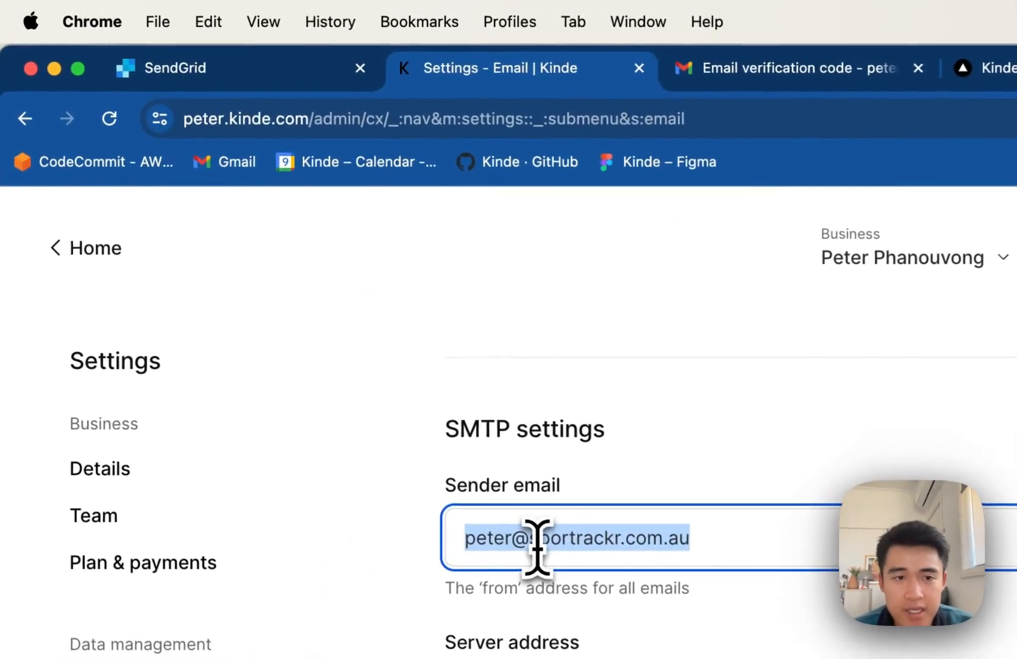
- Check that SendGrid's Single Sender Verification lists the sender address as Verified
{"action": "left_click", "coordinate": [235, 80]}
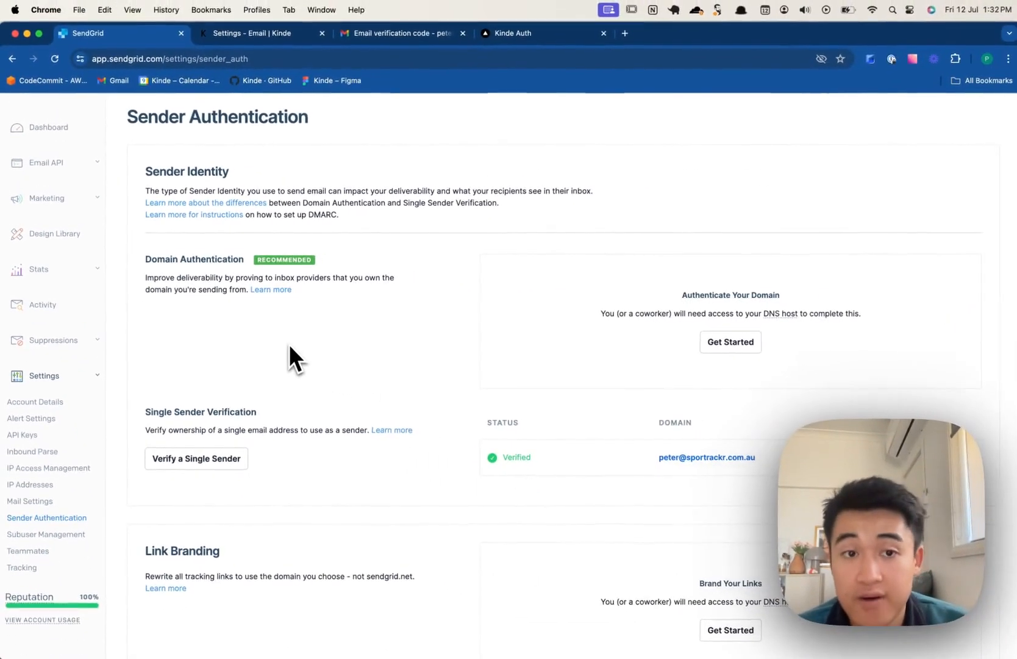
{"action": "scroll", "coordinate": [288, 344], "scroll_direction": "down", "scroll_amount": 1}
{"action": "scroll", "coordinate": [288, 344], "scroll_direction": "up", "scroll_amount": 3}
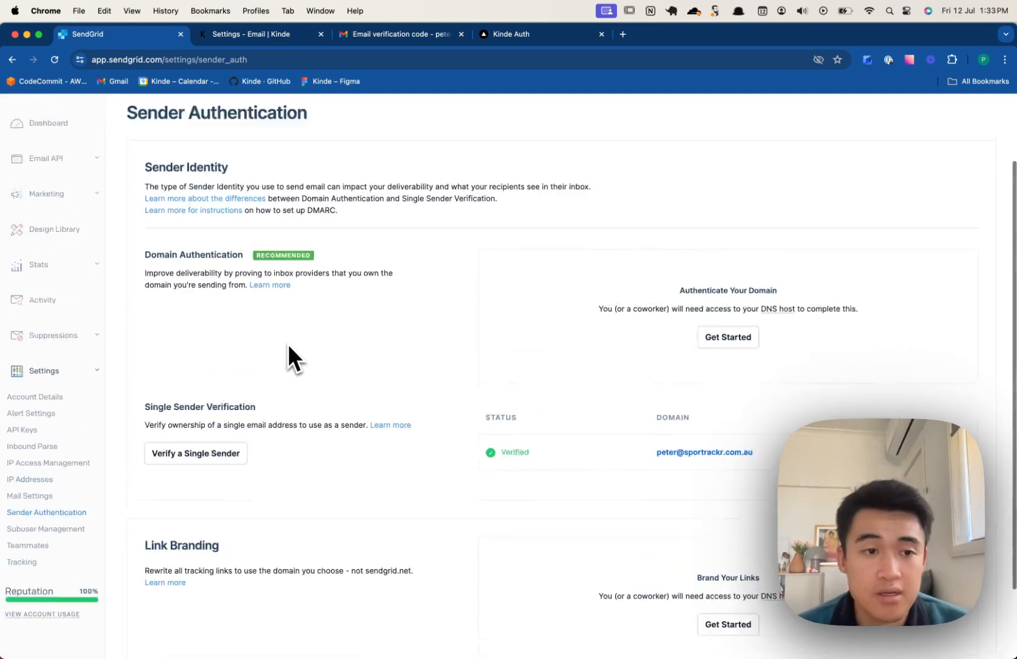
{"action": "scroll", "coordinate": [288, 346], "scroll_direction": "down", "scroll_amount": 4}
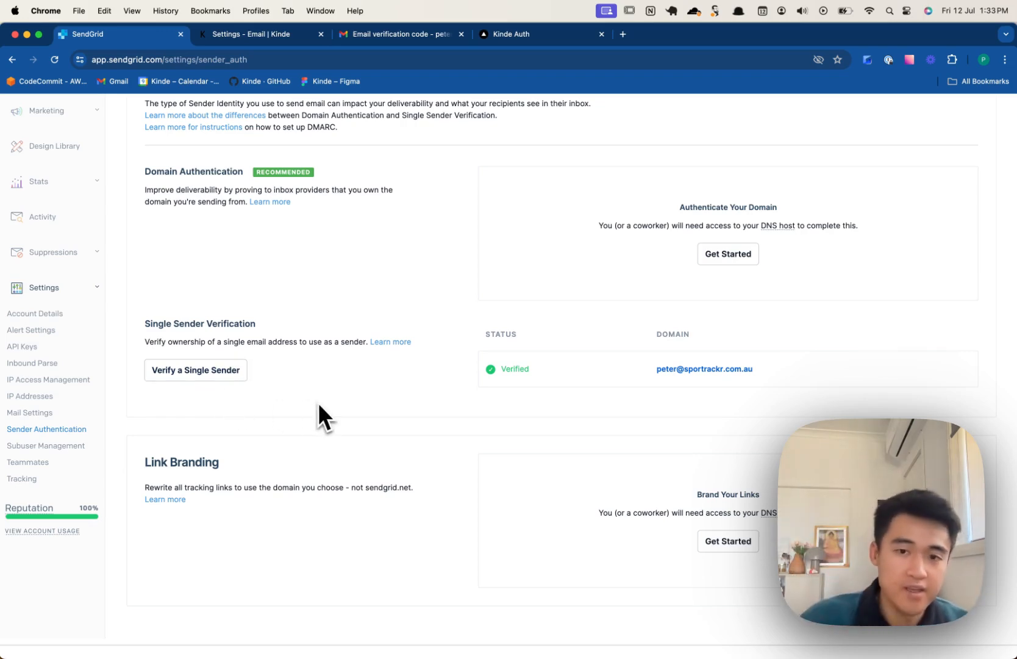
{"action": "left_click_drag", "start_coordinate": [545, 372], "coordinate": [470, 373]}
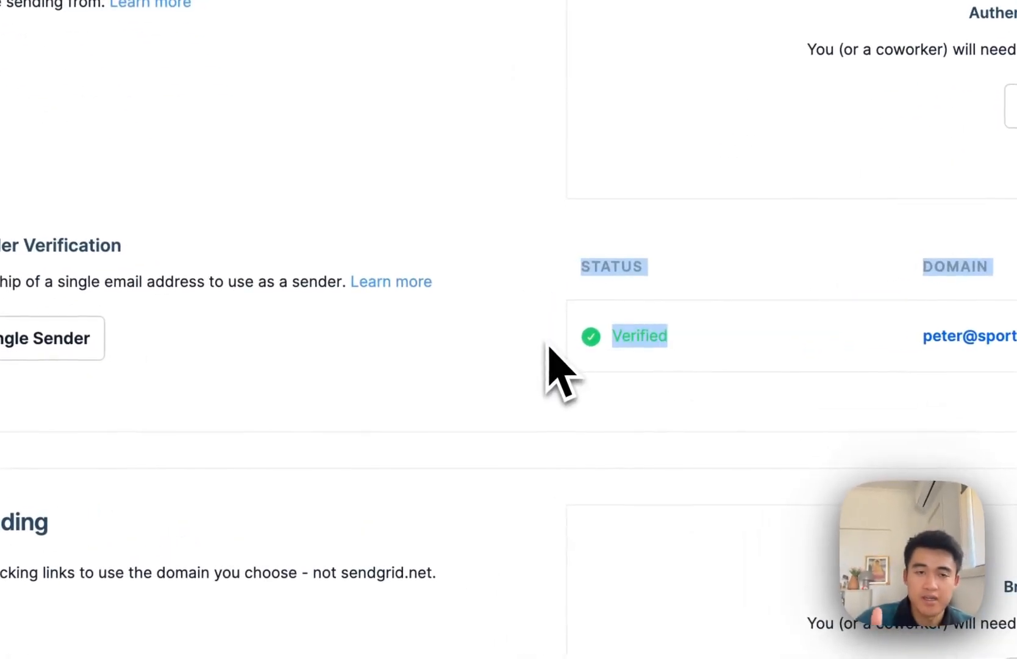
{"action": "left_click", "coordinate": [365, 329]}
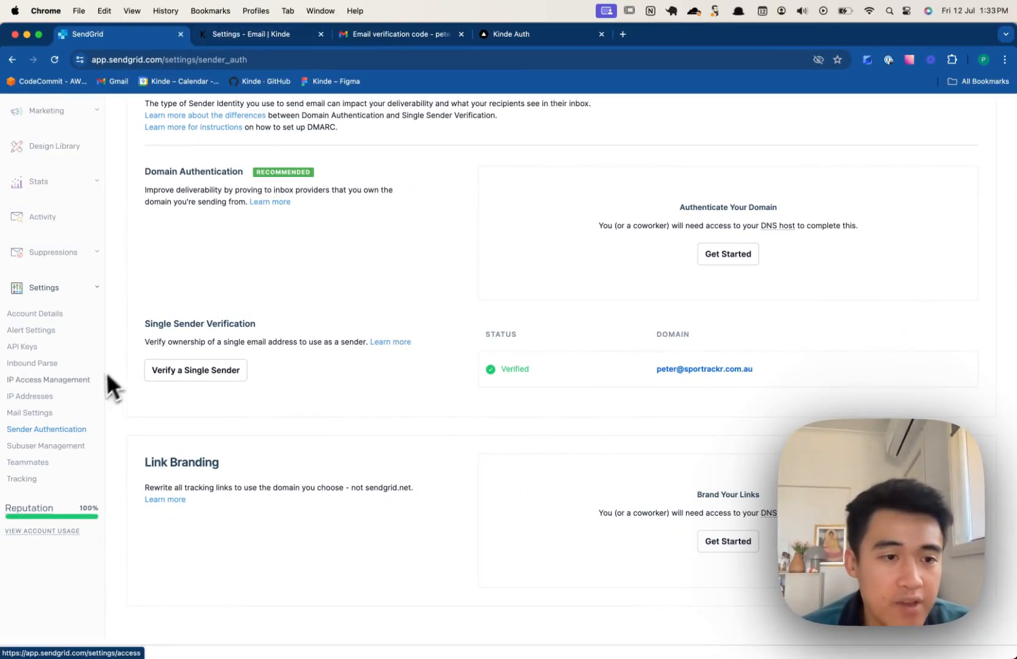
{"action": "scroll", "coordinate": [34, 335], "scroll_direction": "up", "scroll_amount": 3}
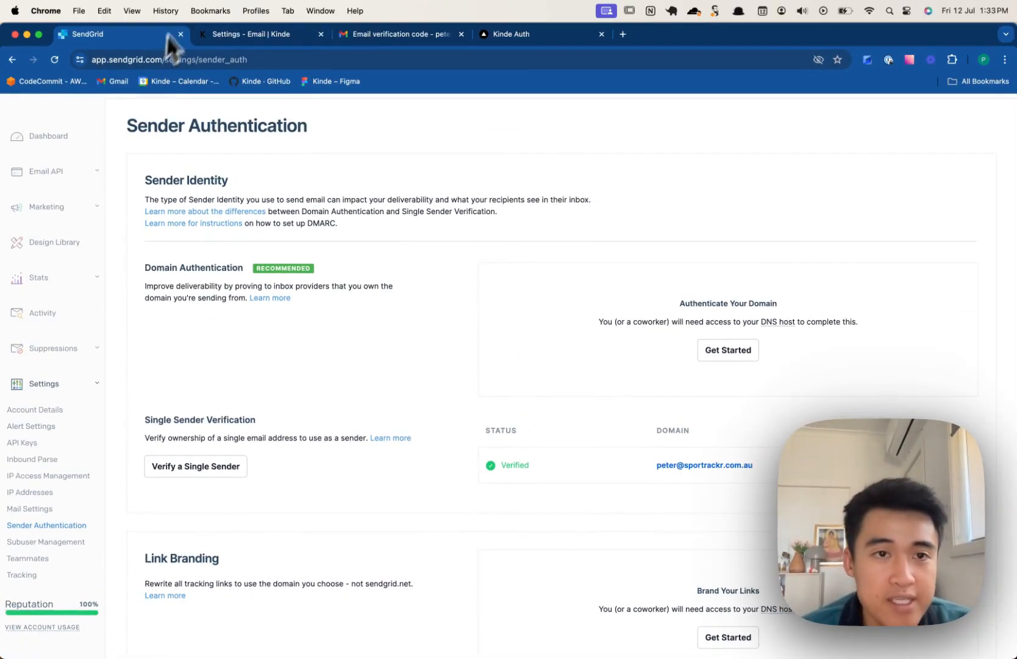
- Open SendGrid's Email API Integration Guide and choose the SMTP Relay method
{"action": "left_click", "coordinate": [227, 34]}
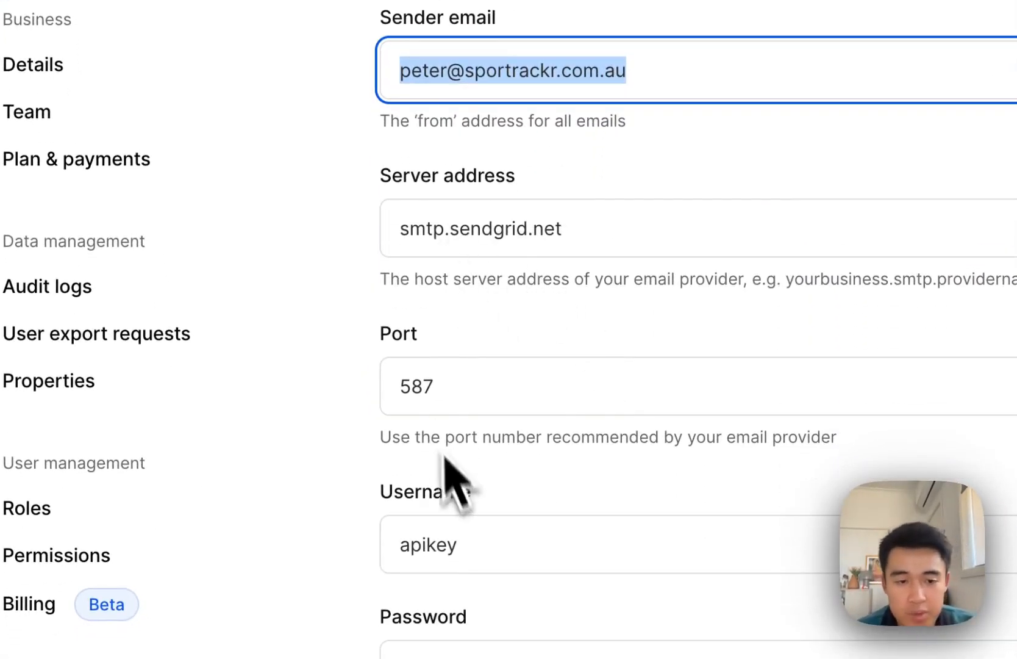
{"action": "left_click", "coordinate": [195, 41]}
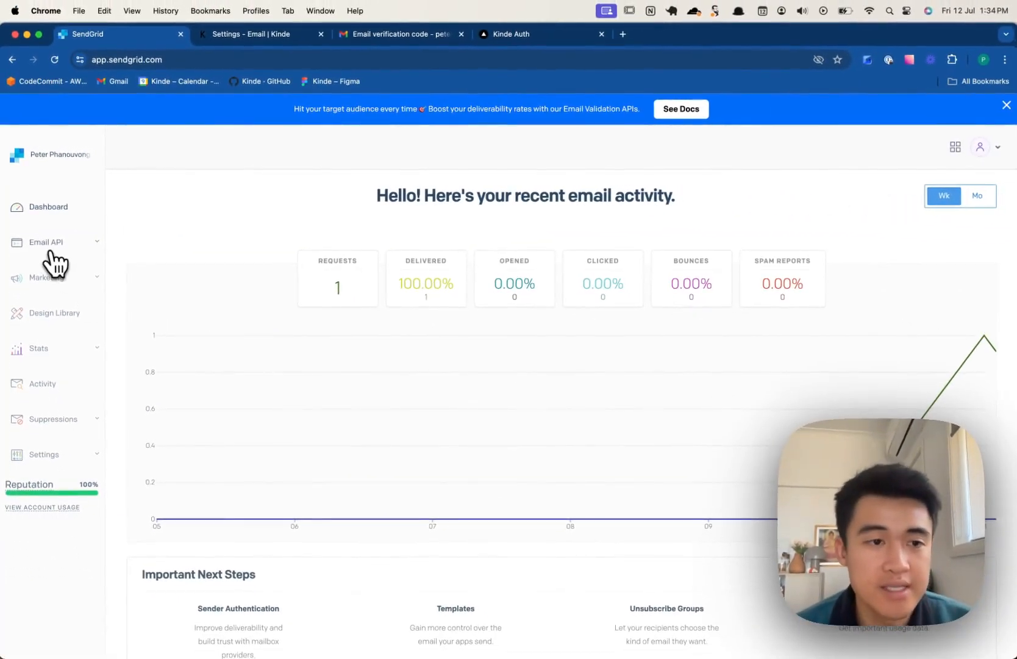
{"action": "left_click", "coordinate": [244, 34]}
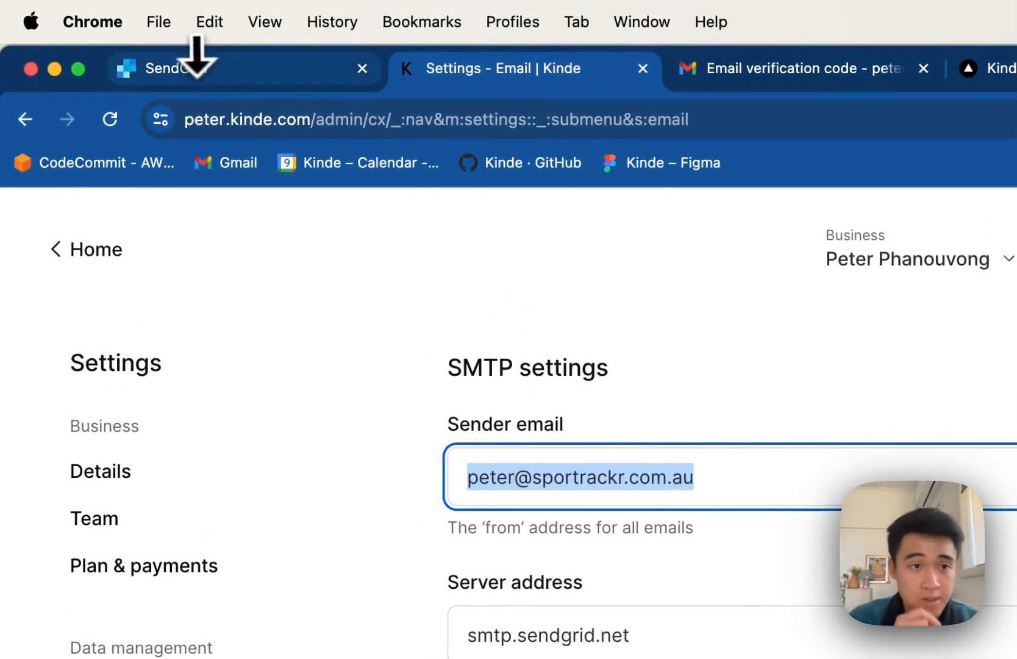
{"action": "left_click", "coordinate": [207, 64]}
{"action": "left_click", "coordinate": [160, 293]}
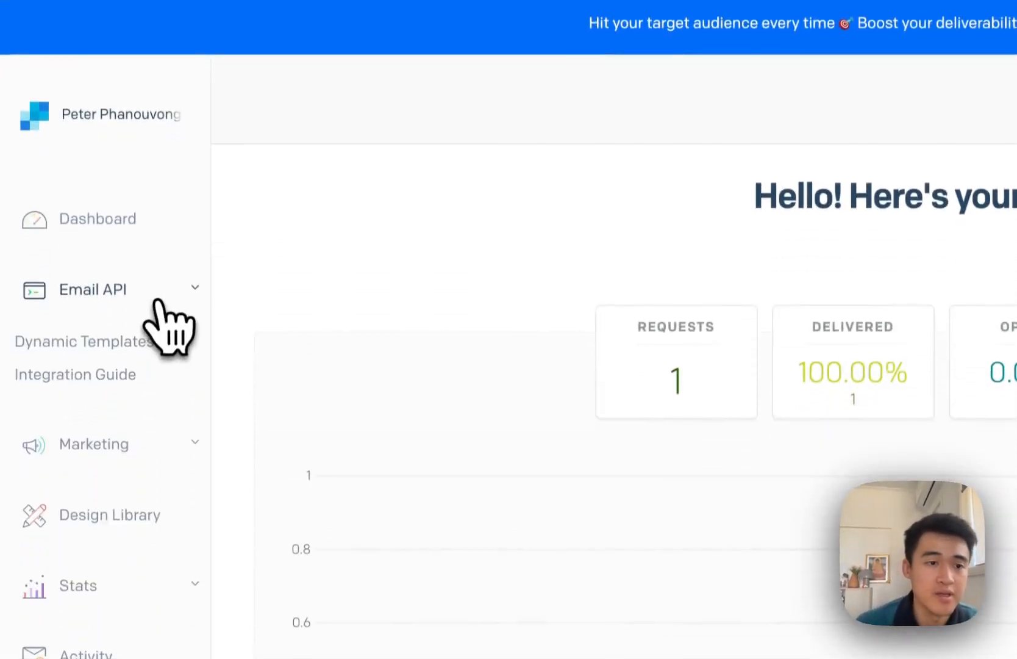
{"action": "left_click", "coordinate": [100, 370]}
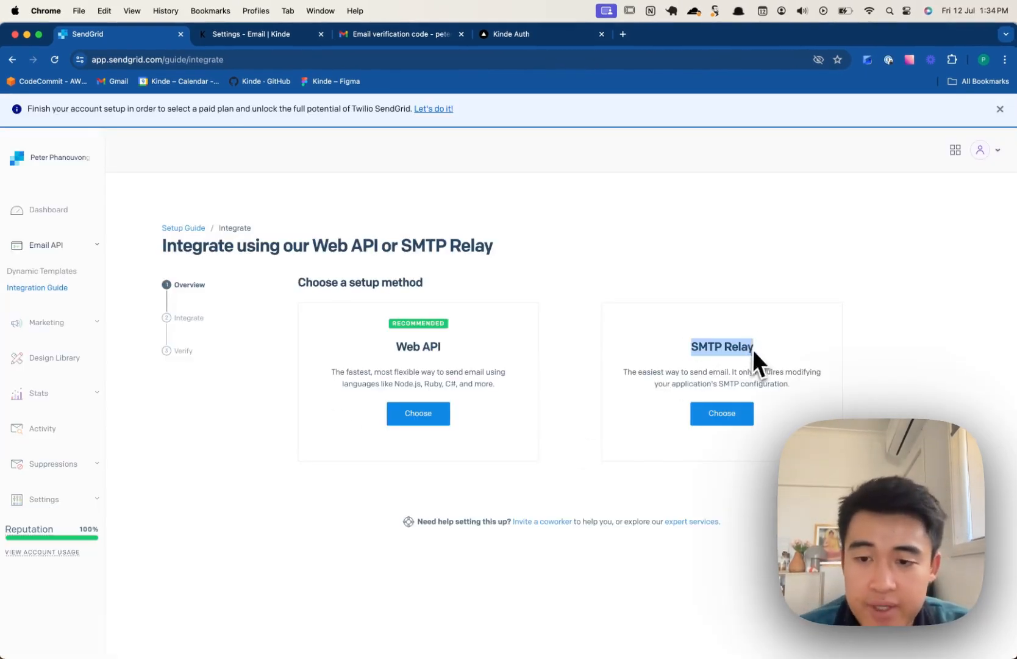
{"action": "left_click", "coordinate": [729, 415]}
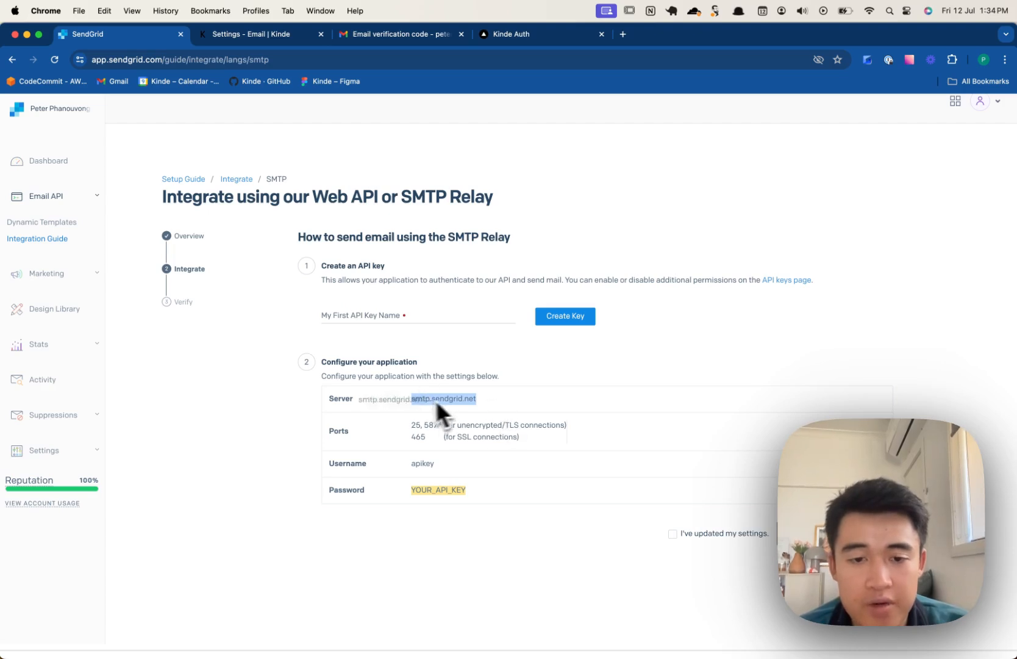
- Compare SendGrid's smtp.sendgrid.net, port 587, apikey details against Kinde's SMTP fields
{"action": "left_click", "coordinate": [282, 34]}
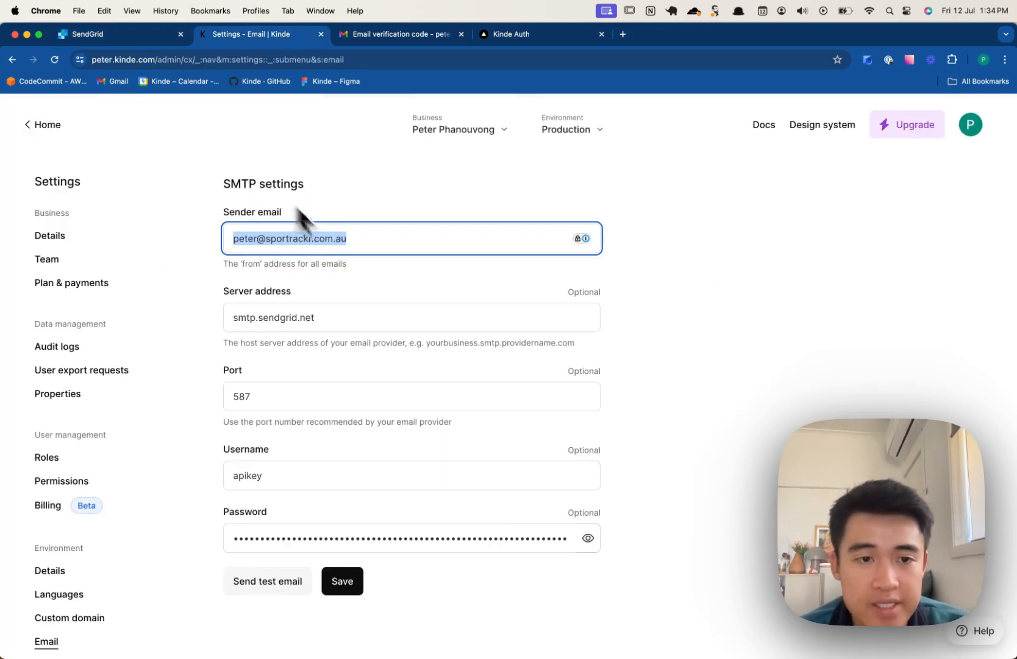
{"action": "left_click", "coordinate": [104, 36]}
{"action": "left_click", "coordinate": [219, 31]}
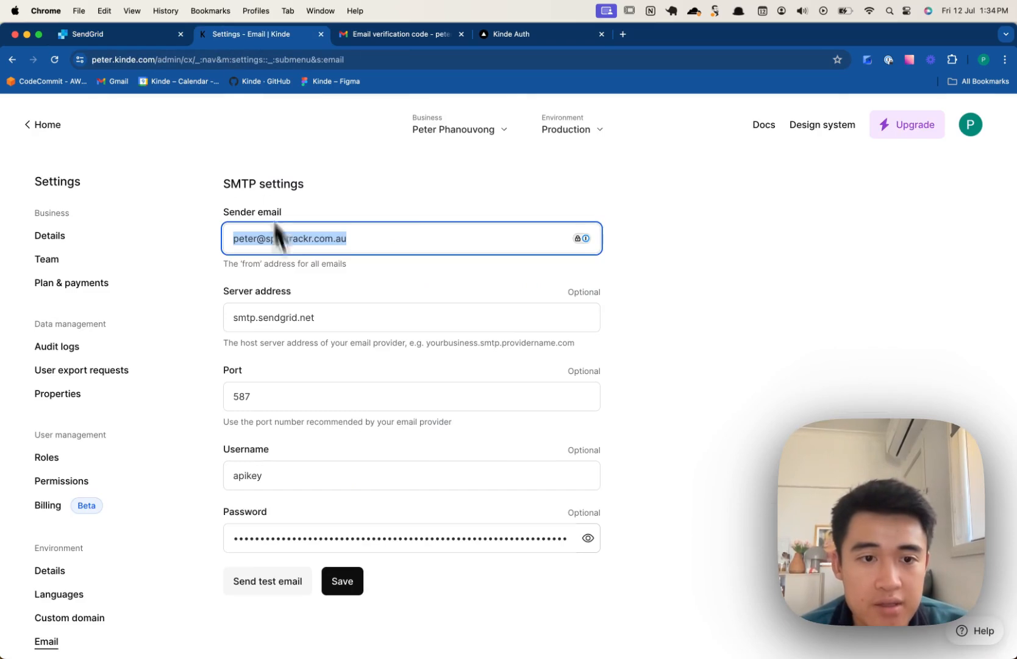
{"action": "double_click", "coordinate": [306, 317]}
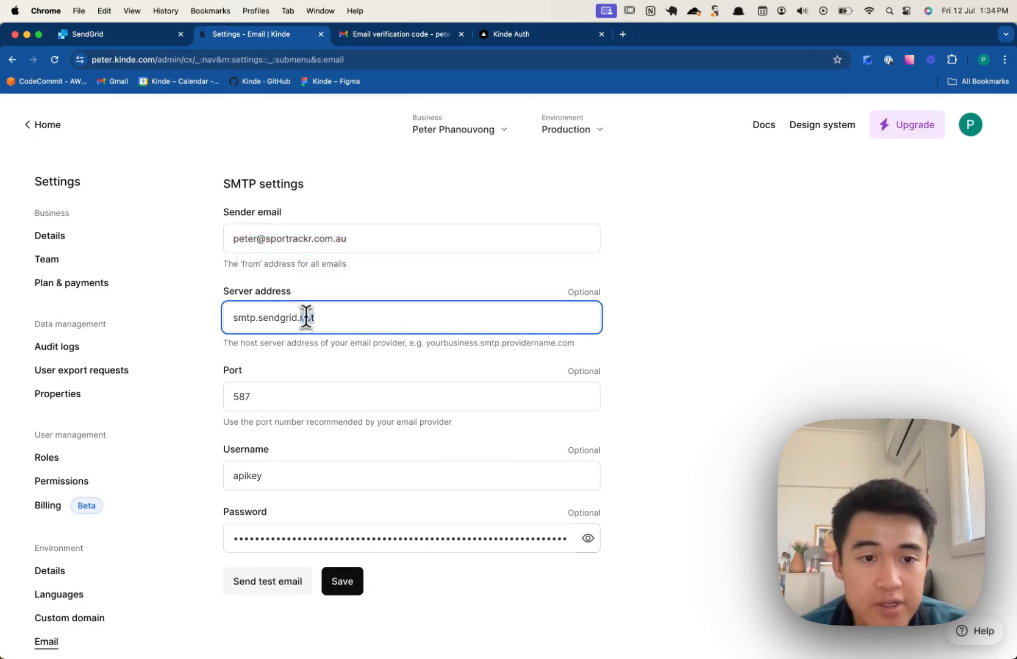
{"action": "left_click", "coordinate": [110, 35]}
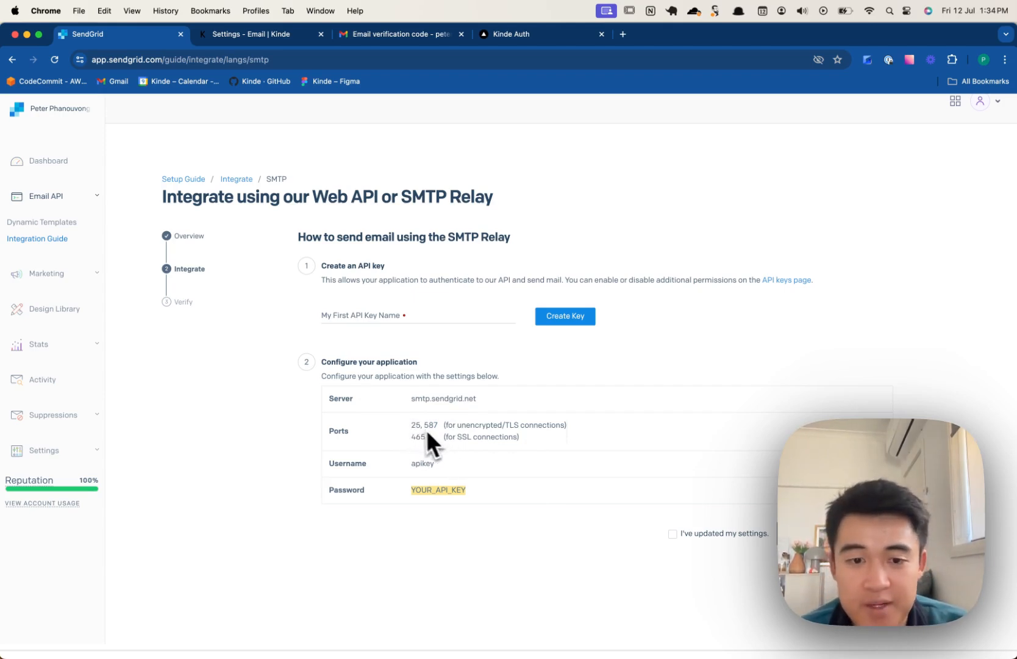
{"action": "left_click_drag", "start_coordinate": [412, 425], "coordinate": [419, 425]}
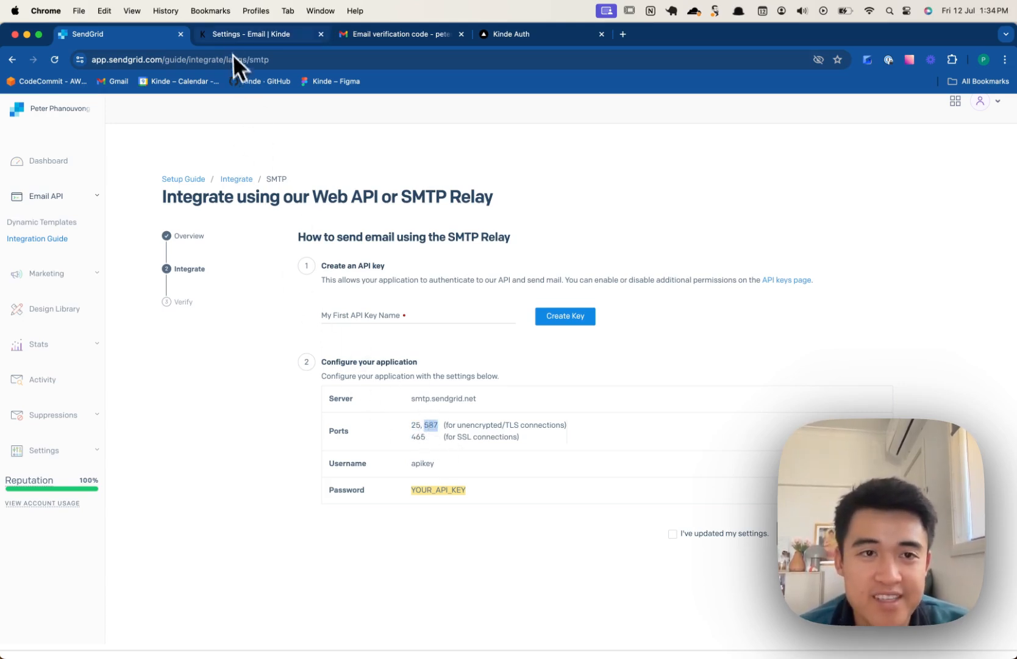
{"action": "left_click", "coordinate": [241, 34]}
{"action": "left_click", "coordinate": [256, 397]}
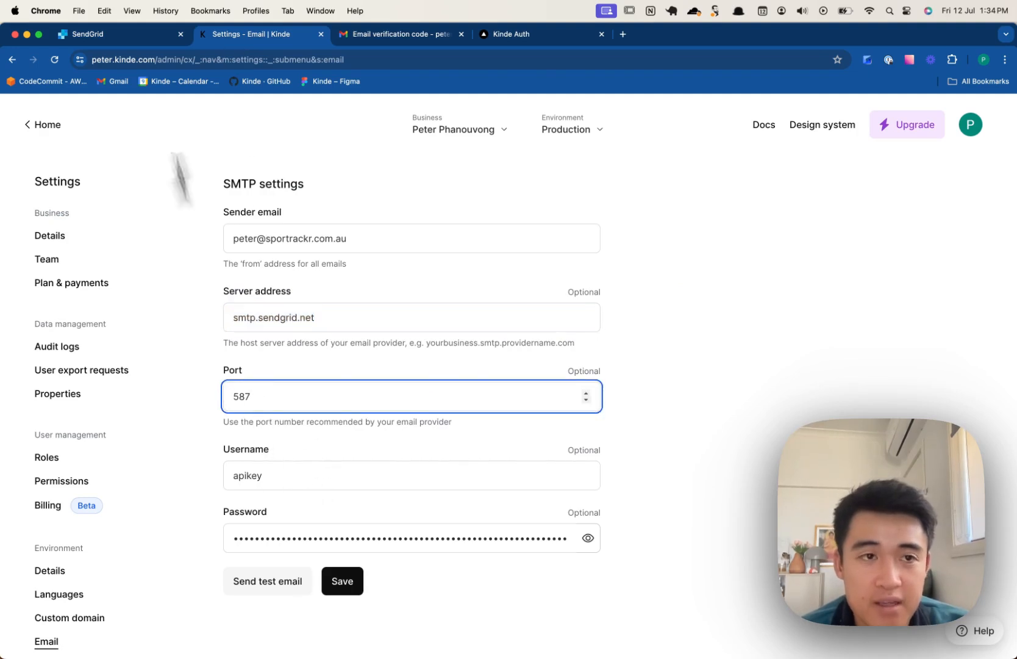
{"action": "left_click", "coordinate": [122, 34]}
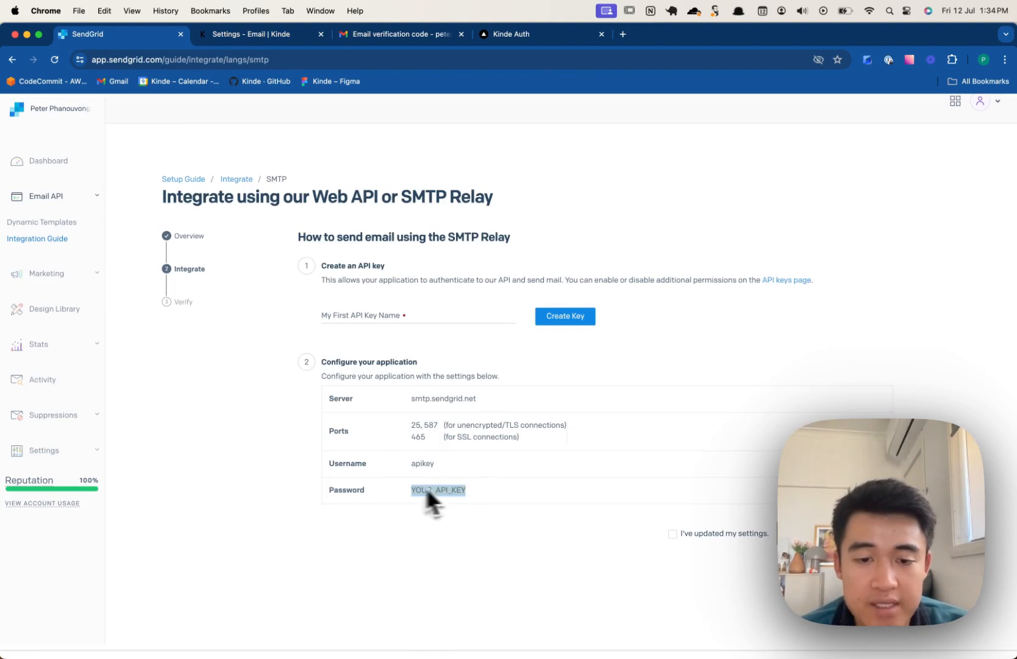
{"action": "left_click", "coordinate": [377, 314]}
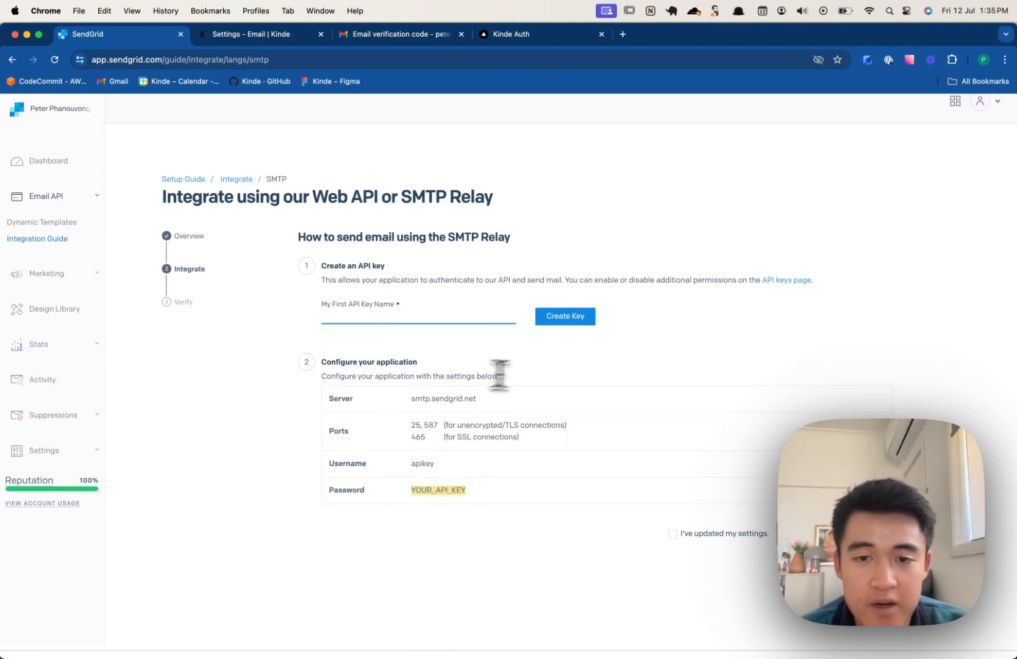
{"action": "left_click", "coordinate": [231, 36]}
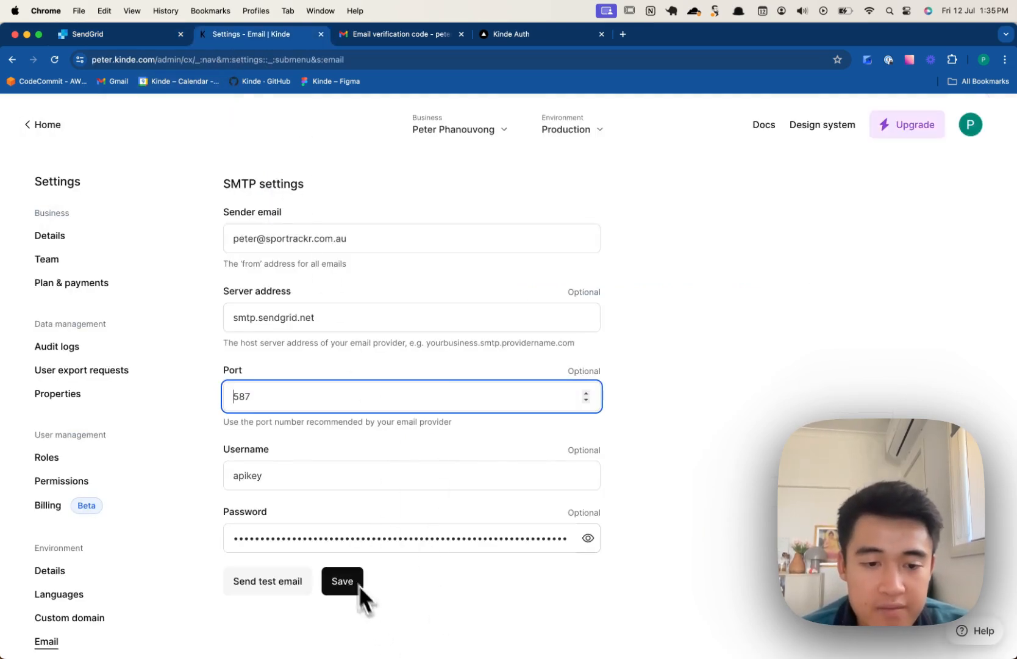
- Save Kinde's SendGrid SMTP settings, send a test email, and review the sender name and address
{"action": "left_click", "coordinate": [341, 587]}
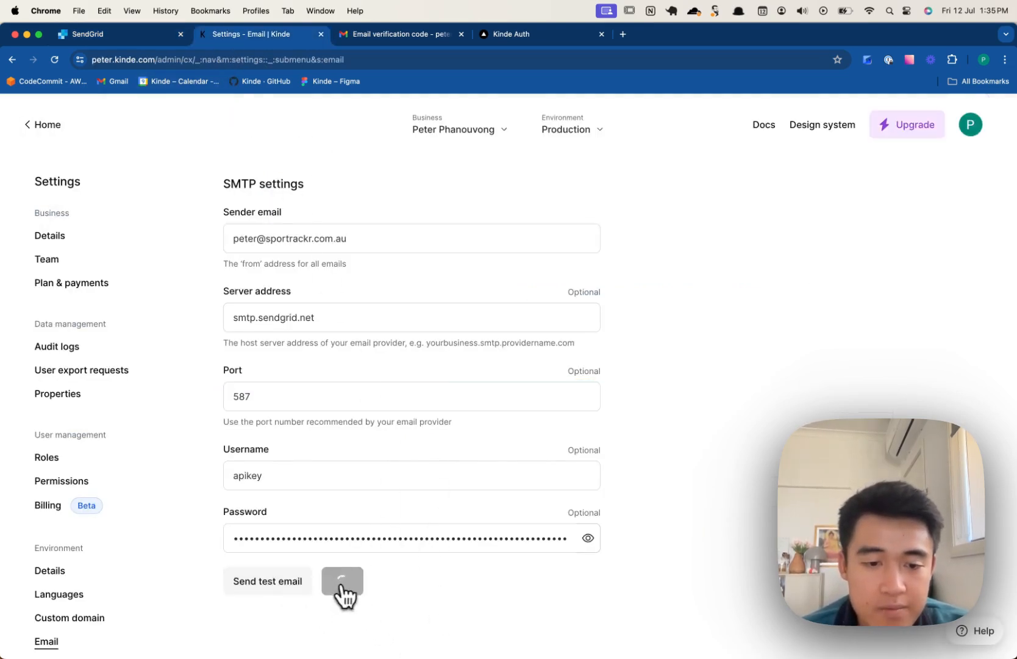
{"action": "left_click", "coordinate": [268, 583]}
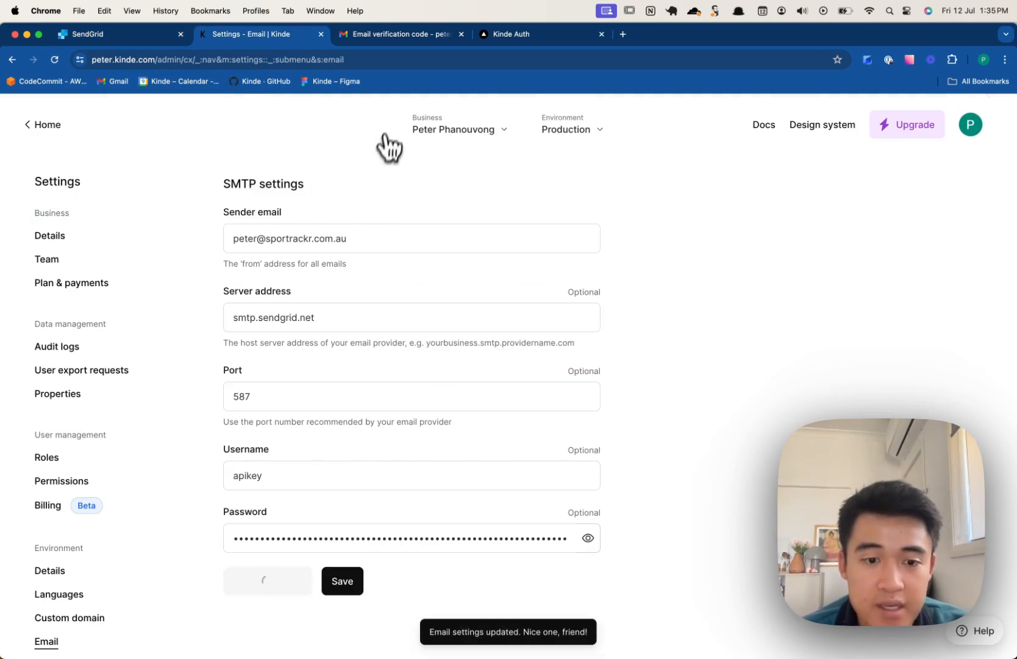
{"action": "scroll", "coordinate": [384, 178], "scroll_direction": "up", "scroll_amount": 3}
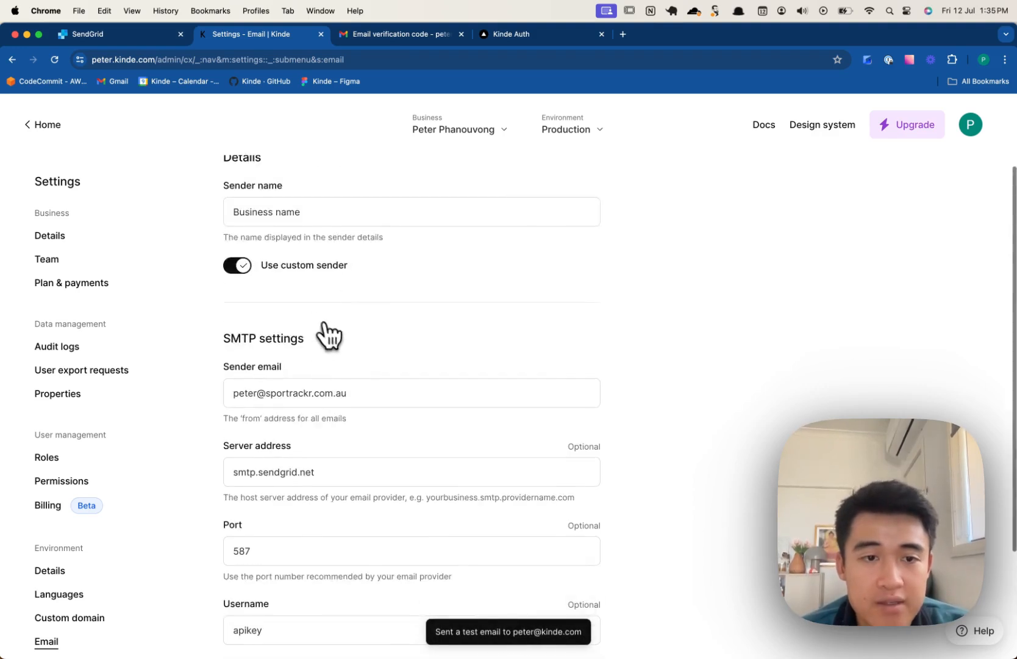
{"action": "triple_click", "coordinate": [245, 211]}
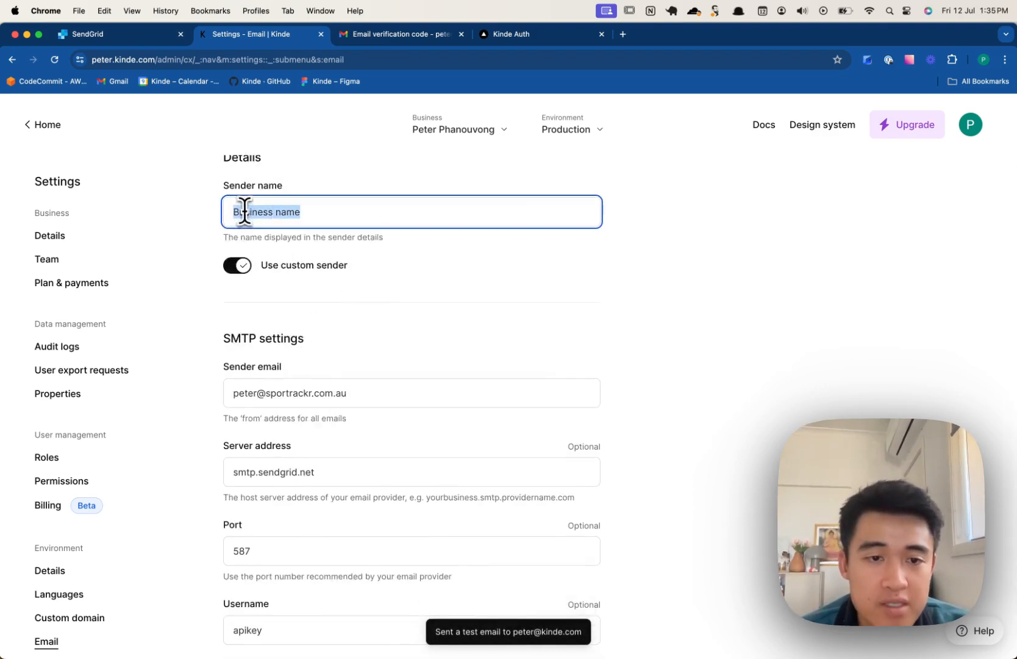
{"action": "triple_click", "coordinate": [272, 392]}
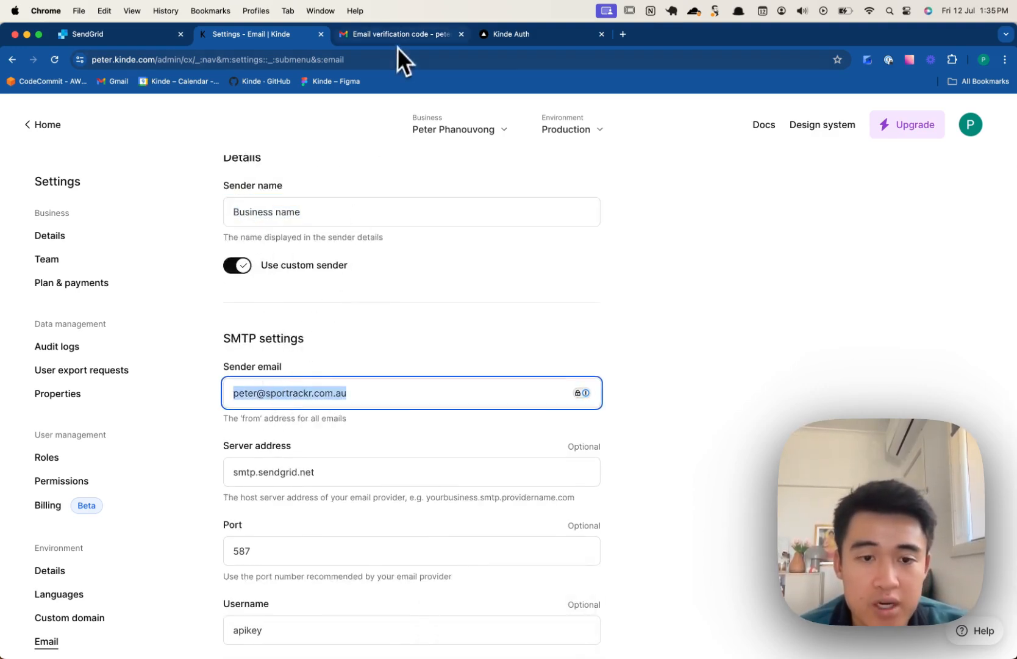
{"action": "scroll", "coordinate": [386, 329], "scroll_direction": "down", "scroll_amount": 3}
{"action": "left_click", "coordinate": [365, 35]}
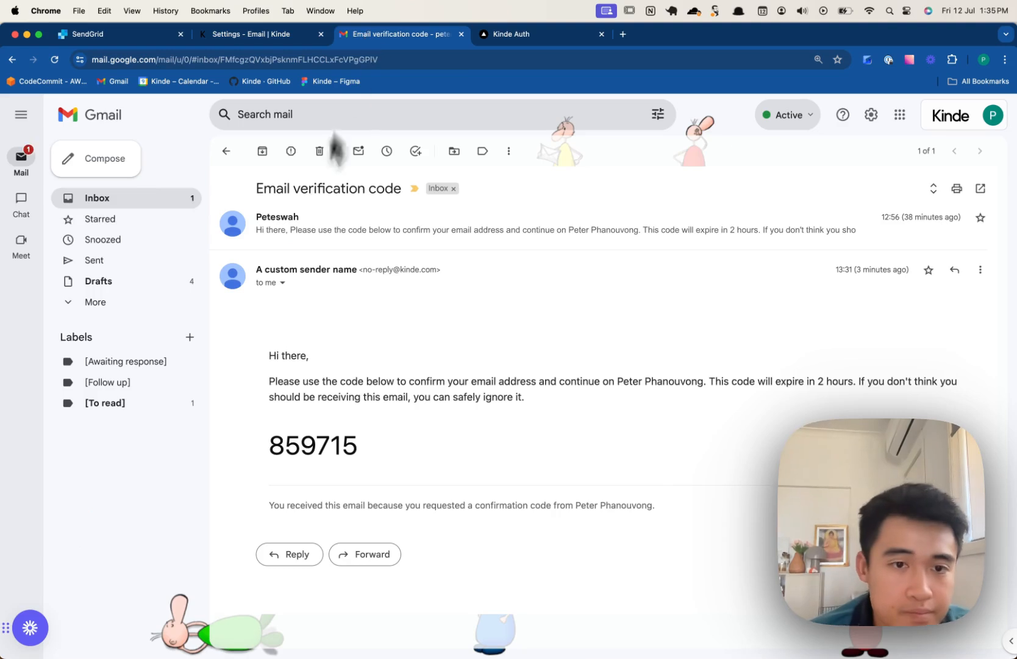
- Open the 'Kinde SMTP test' thread from Business name via sendgrid.net, then log out of KindeAuth
{"action": "left_click", "coordinate": [227, 151]}
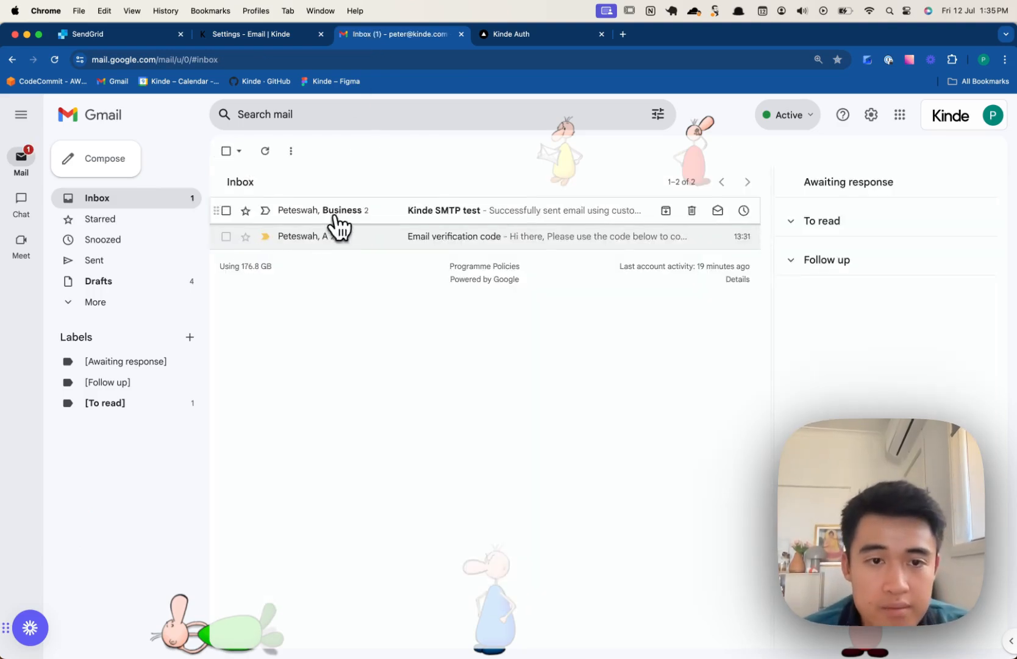
{"action": "left_click", "coordinate": [376, 214]}
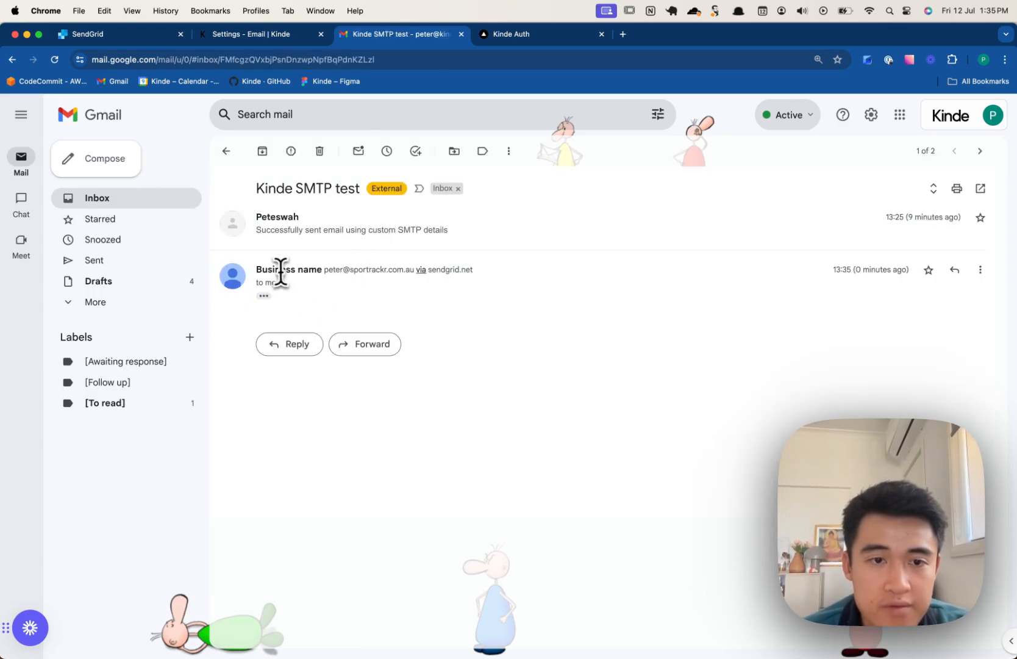
{"action": "left_click", "coordinate": [344, 232]}
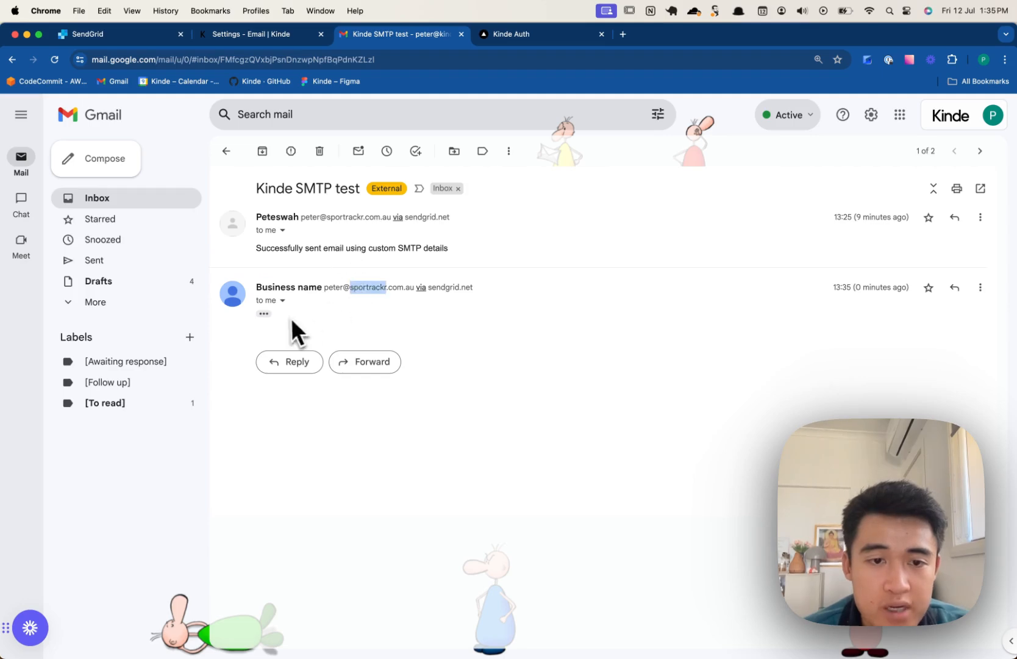
{"action": "left_click", "coordinate": [263, 314]}
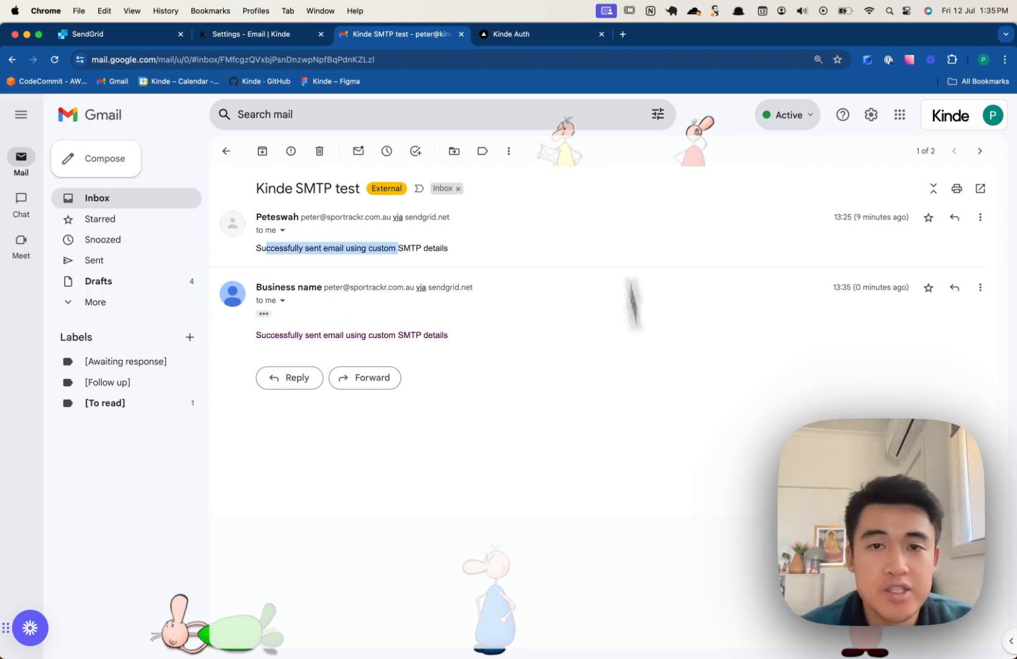
{"action": "key", "text": "ctrl+Tab"}
{"action": "left_click", "coordinate": [902, 146]}
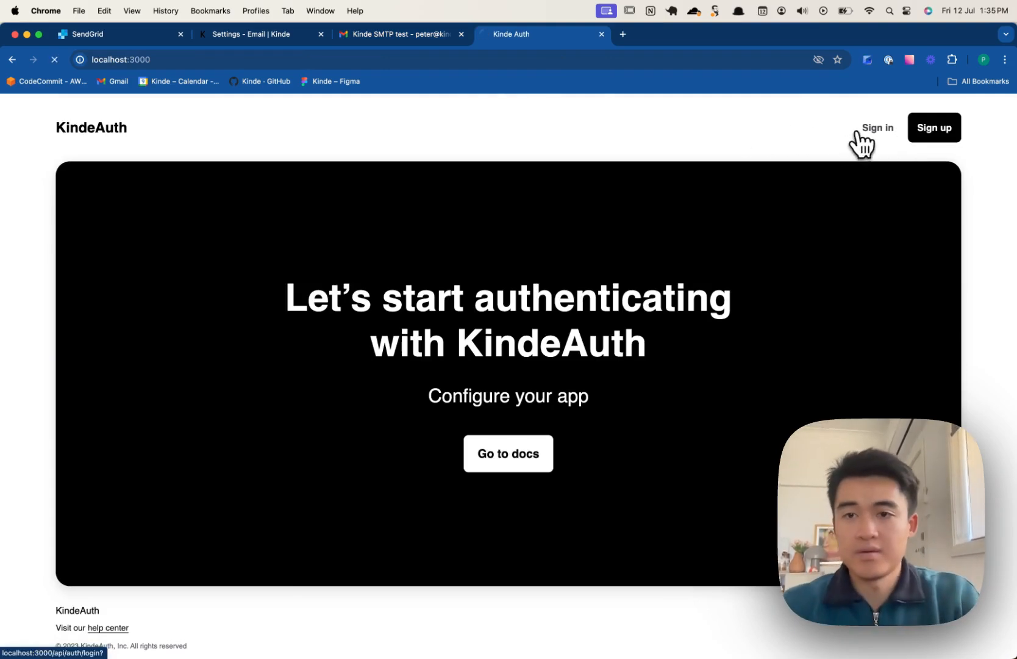
- Start KindeAuth sign-in by entering the account e-mail address to request a code
{"action": "left_click", "coordinate": [859, 130]}
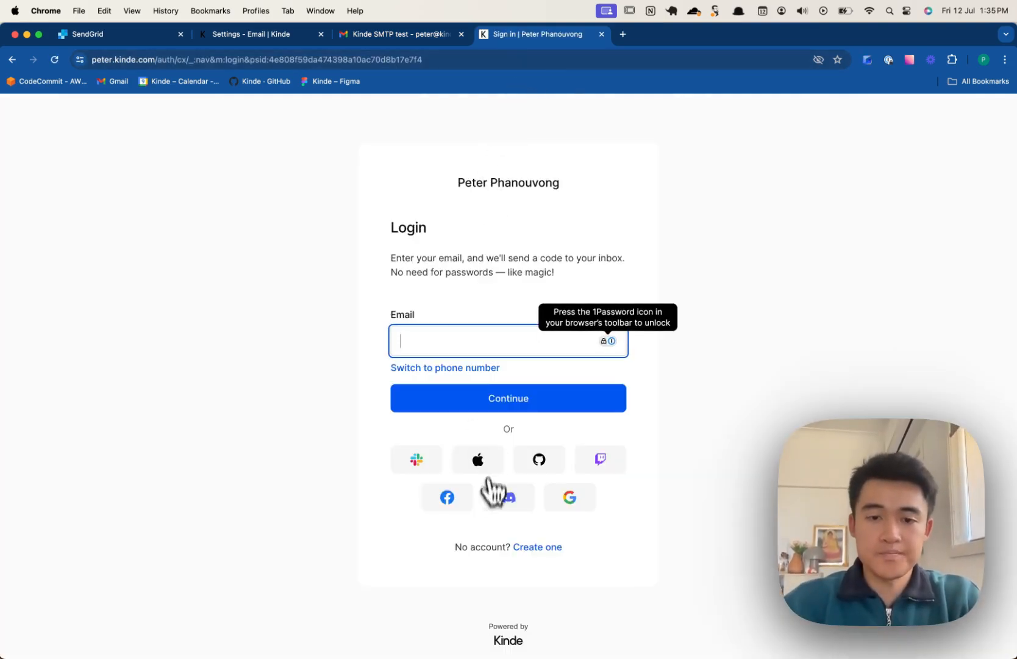
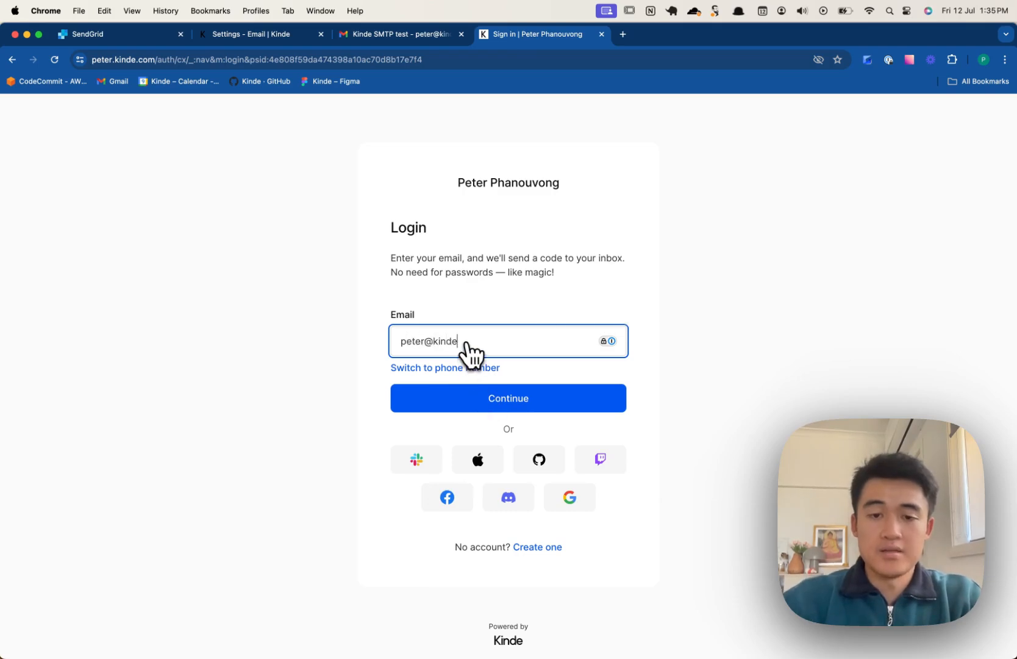
{"action": "key", "text": "Return"}
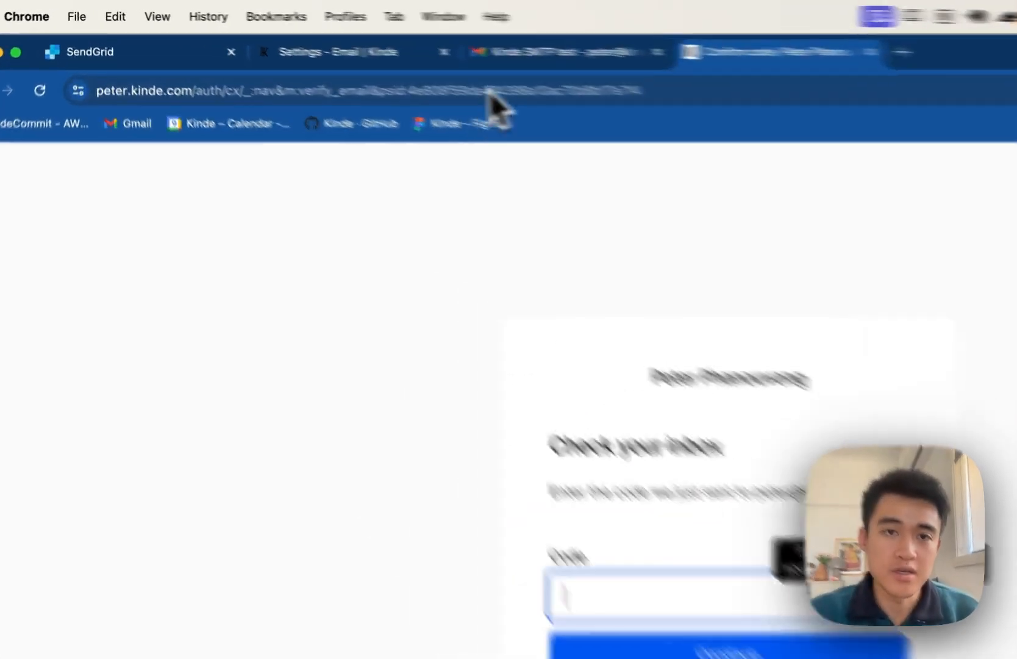
- Refresh Gmail, open the new verification code email from the custom sender, and copy the code
{"action": "left_click", "coordinate": [644, 86]}
{"action": "left_click", "coordinate": [369, 300]}
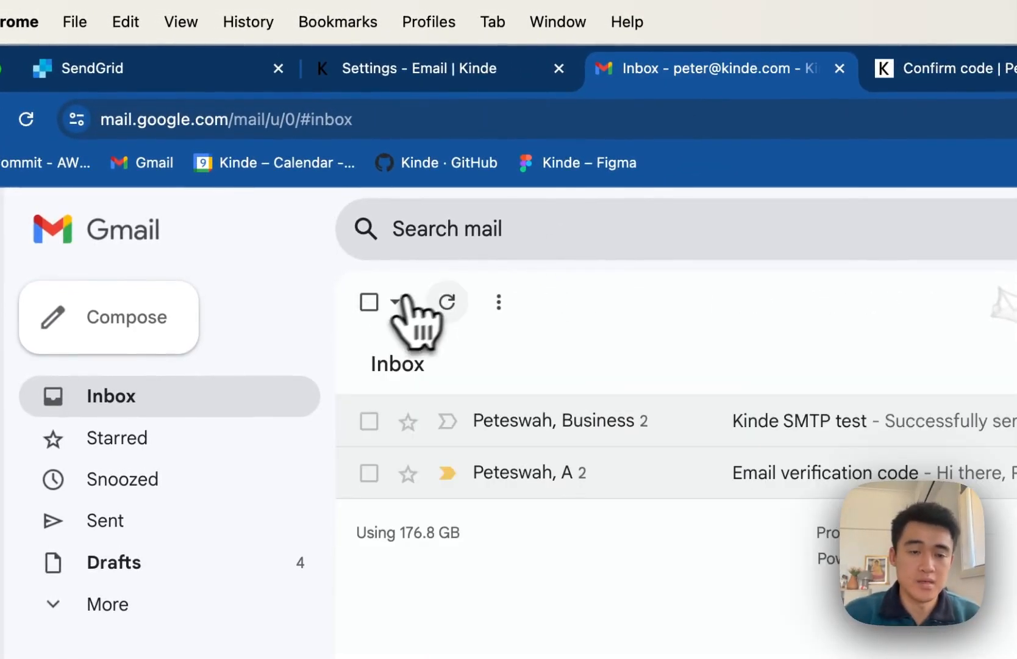
{"action": "left_click", "coordinate": [447, 301]}
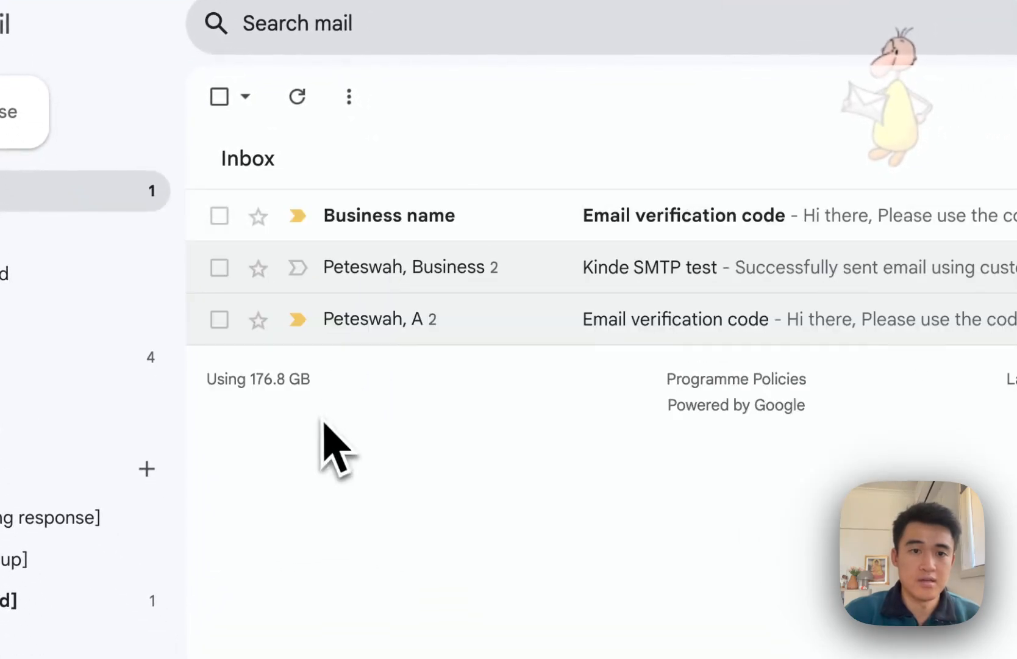
{"action": "left_click", "coordinate": [397, 235]}
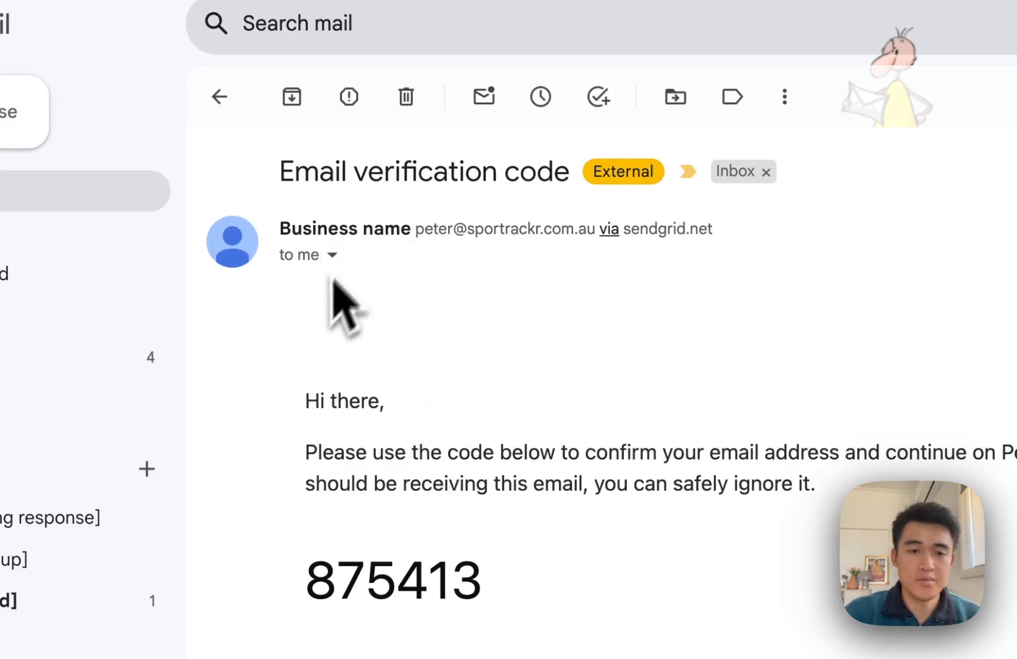
{"action": "left_click_drag", "start_coordinate": [408, 227], "coordinate": [595, 230]}
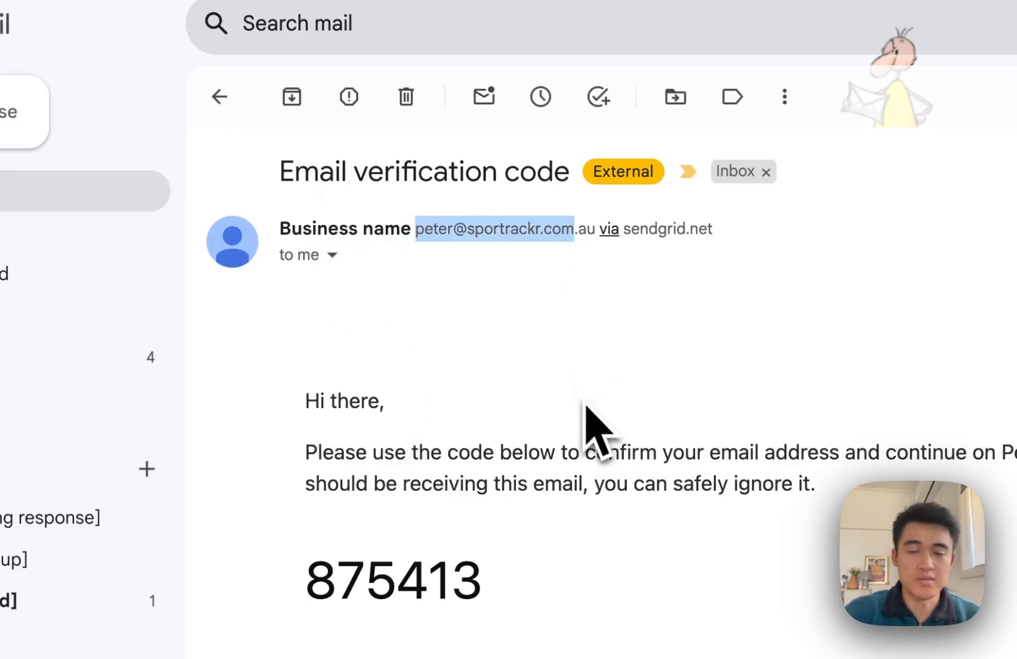
{"action": "left_click", "coordinate": [587, 421]}
{"action": "left_click", "coordinate": [603, 33]}
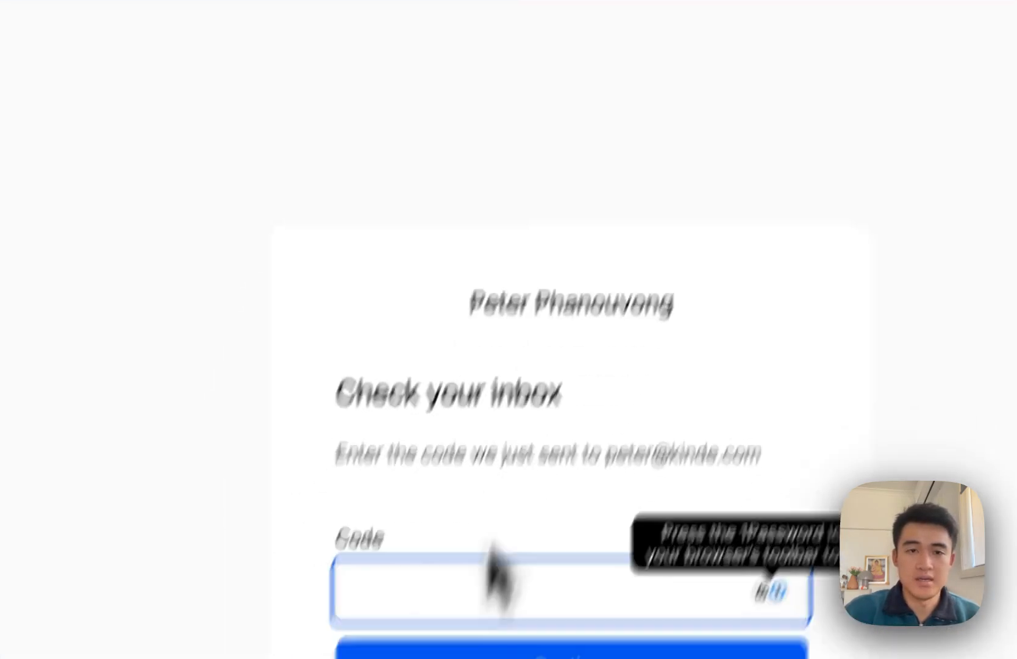
{"action": "left_click", "coordinate": [488, 14]}
{"action": "double_click", "coordinate": [369, 522]}
{"action": "key", "text": "super+c"}
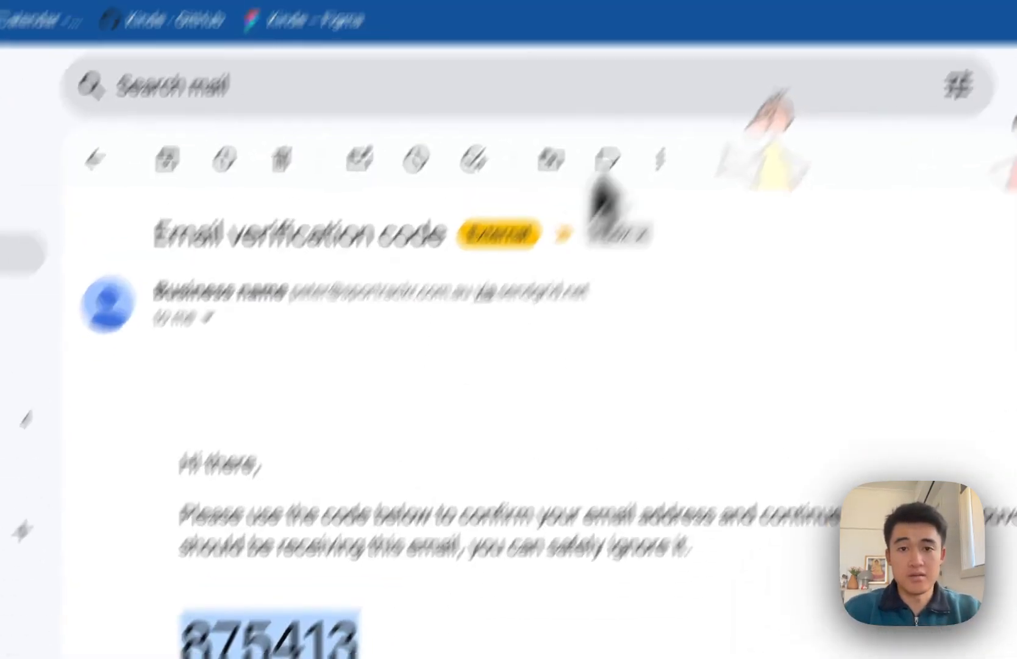
- Paste the code into the Code field, submit it, and continue into the business
{"action": "left_click", "coordinate": [710, 5]}
{"action": "key", "text": "super+v"}
{"action": "key", "text": "Return"}
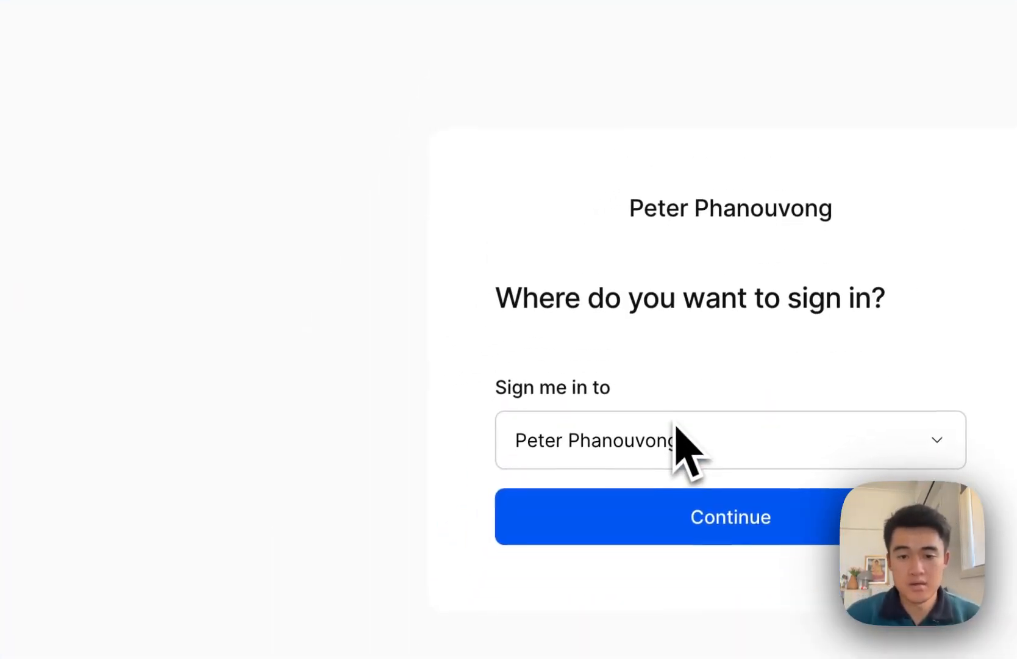
{"action": "left_click", "coordinate": [702, 537]}
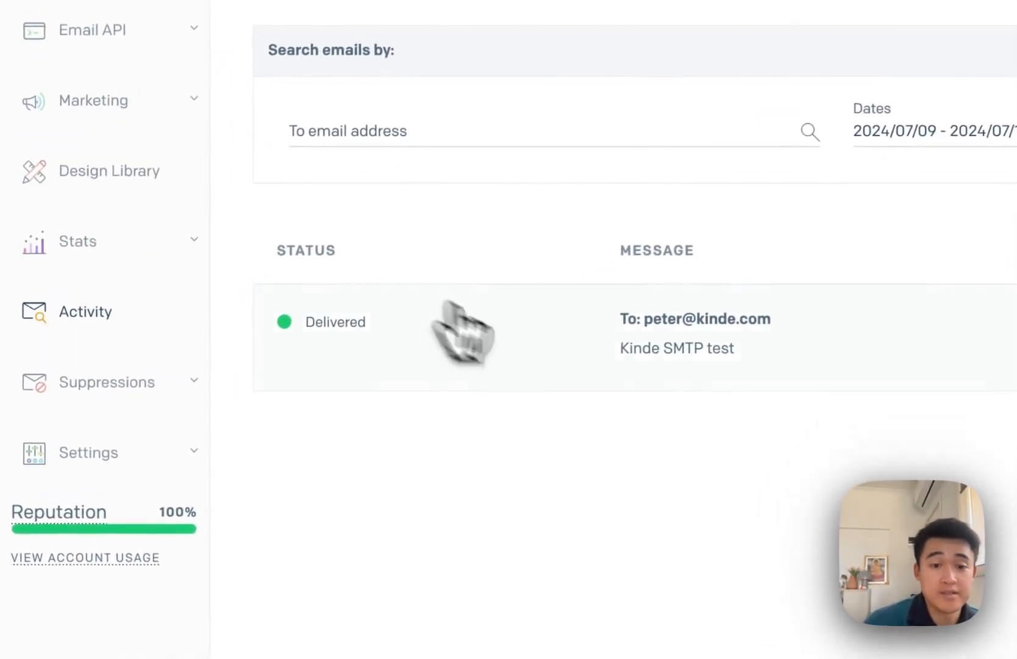
- Show all SendGrid activity and open the delivered 'Kinde SMTP test' email's details
{"action": "left_click", "coordinate": [471, 316]}
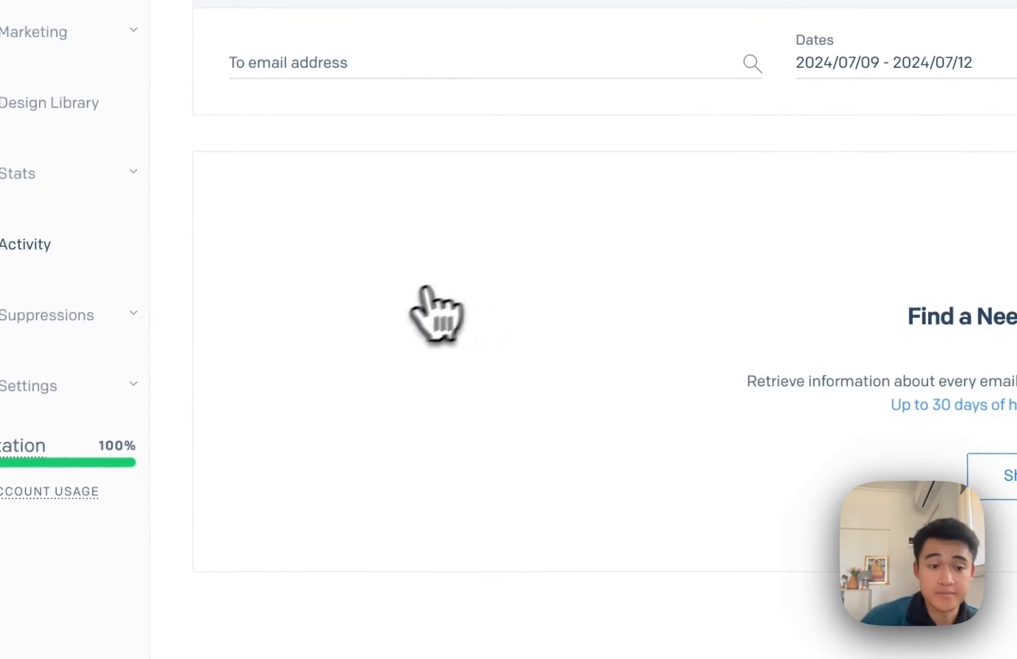
{"action": "left_click", "coordinate": [994, 482]}
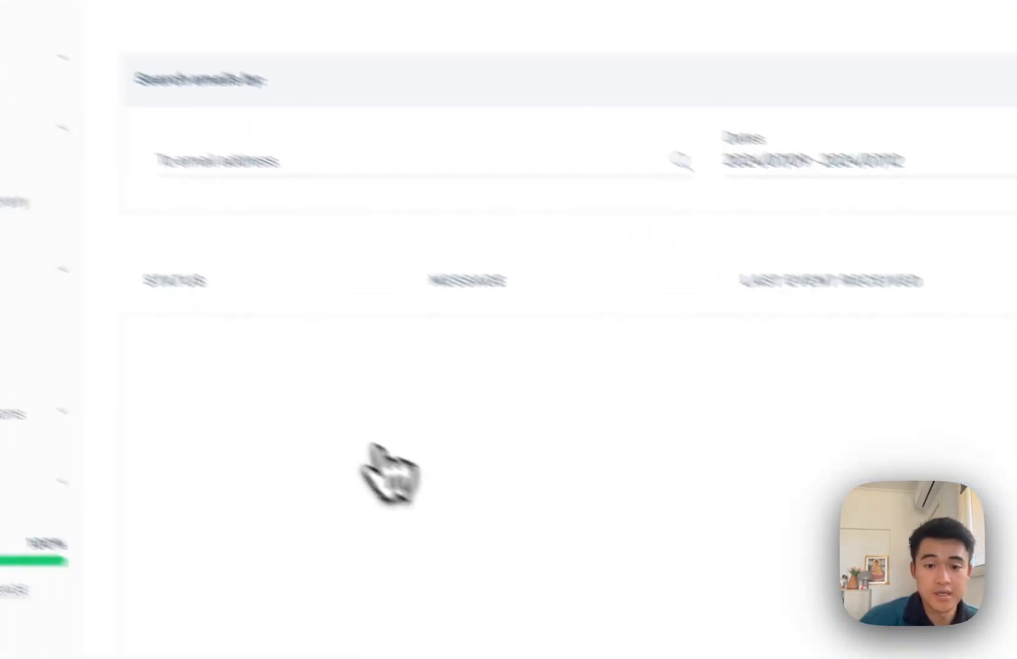
{"action": "left_click", "coordinate": [475, 314]}
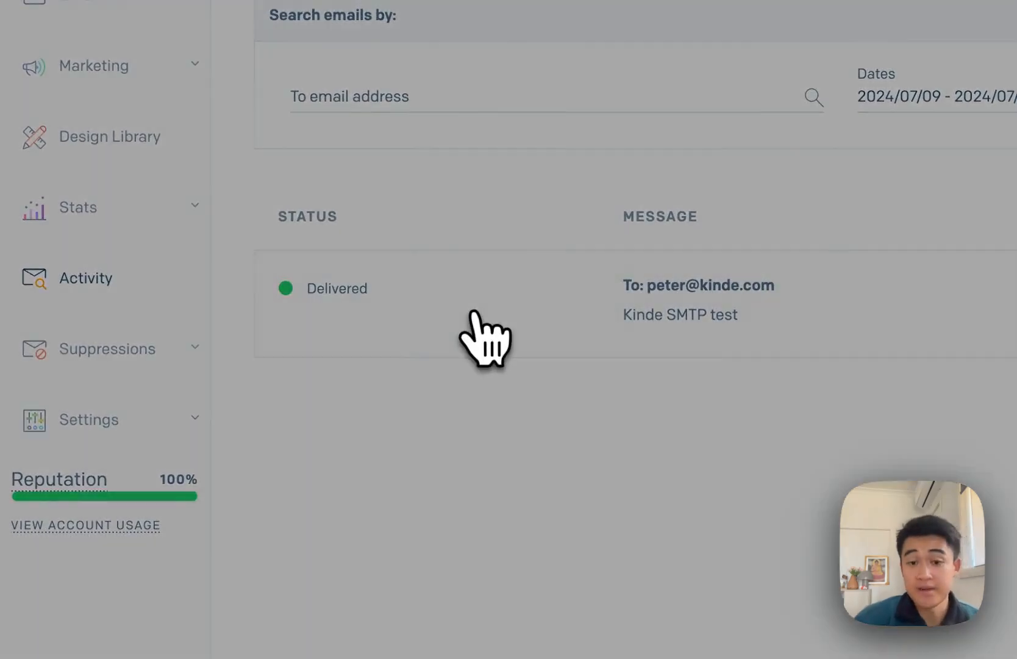